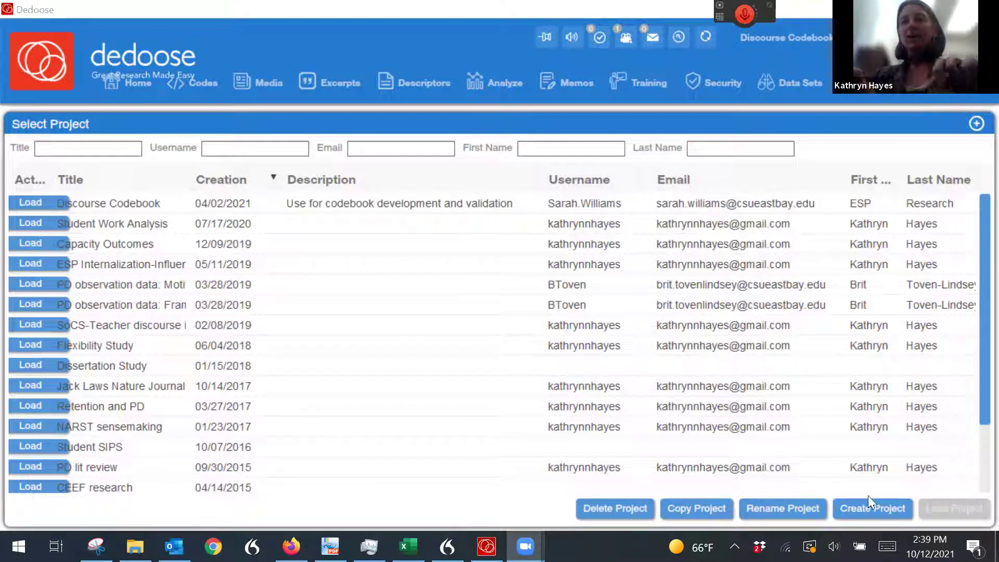
Step: Create a new project titled 'Example' and bring up its Import Data options
left_click(870, 509)
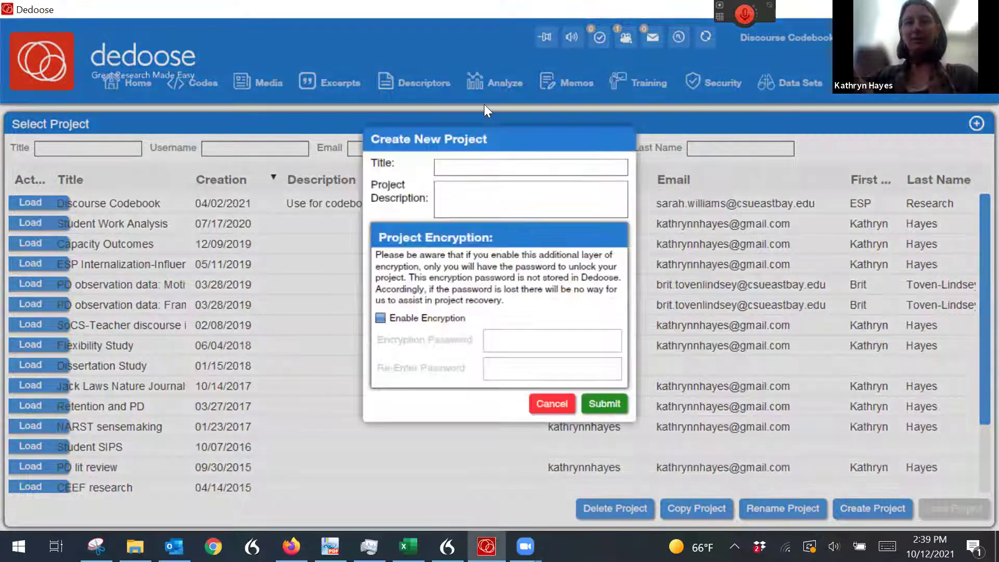
left_click(453, 165)
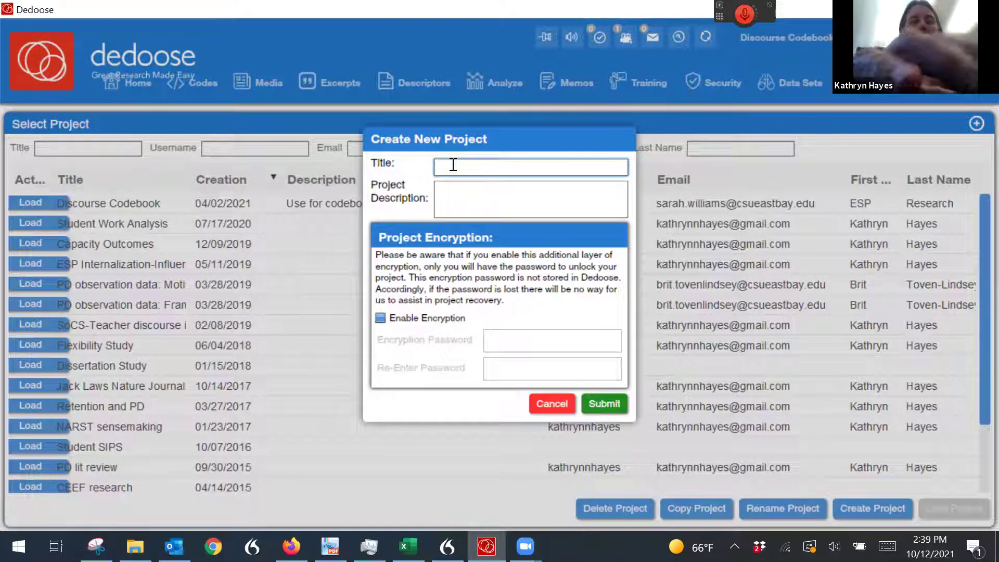
type("e")
key("BackSpace")
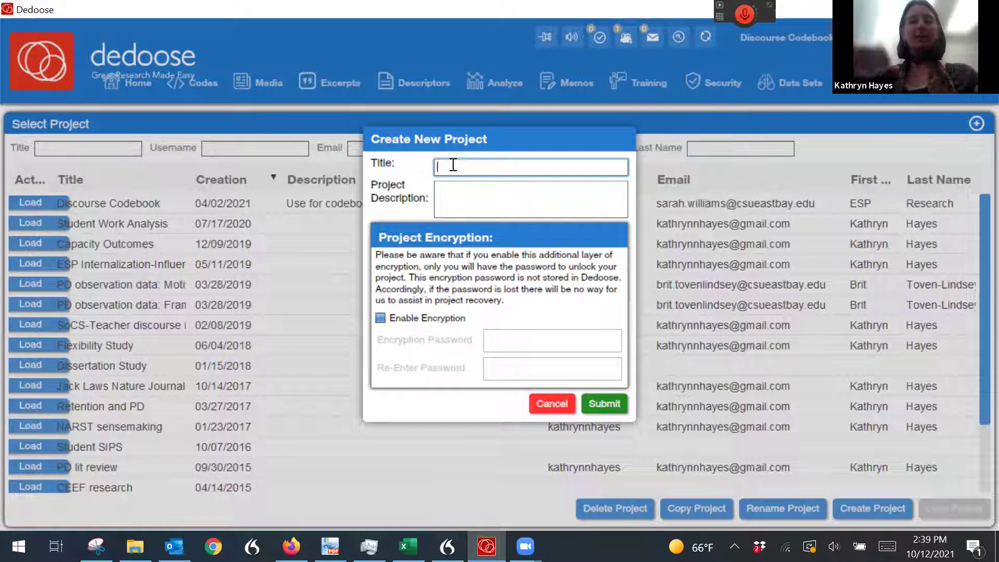
type("Example")
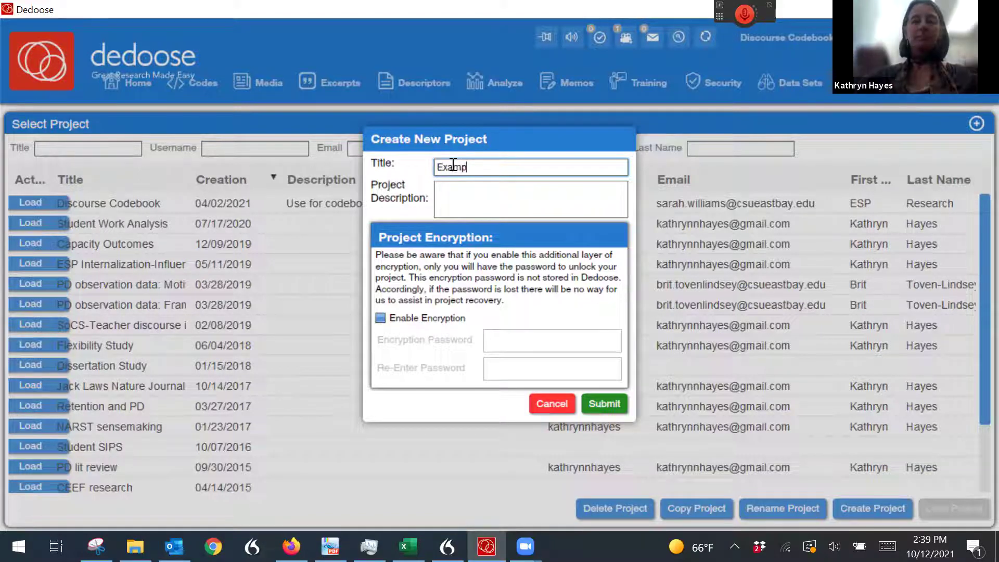
left_click(606, 401)
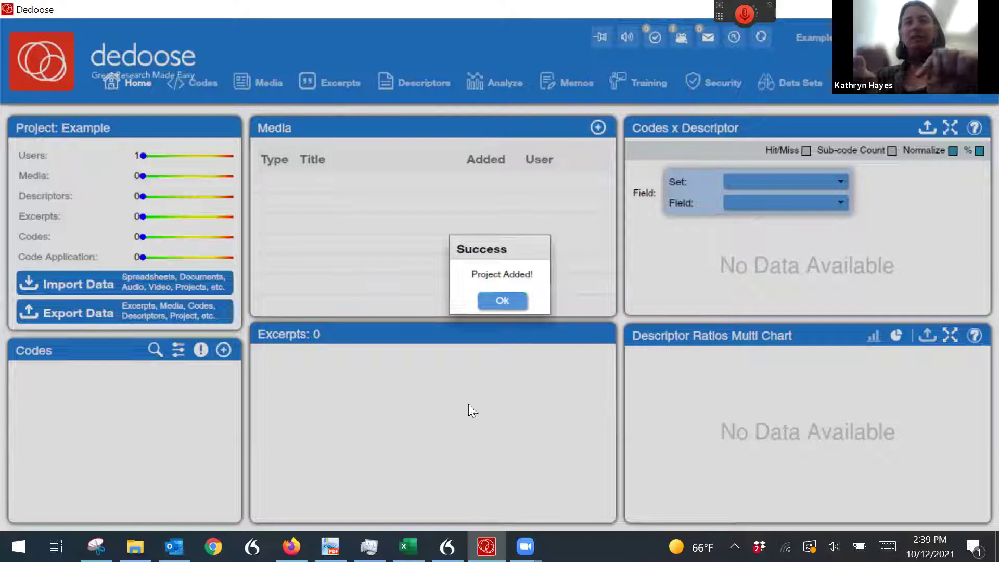
left_click(511, 301)
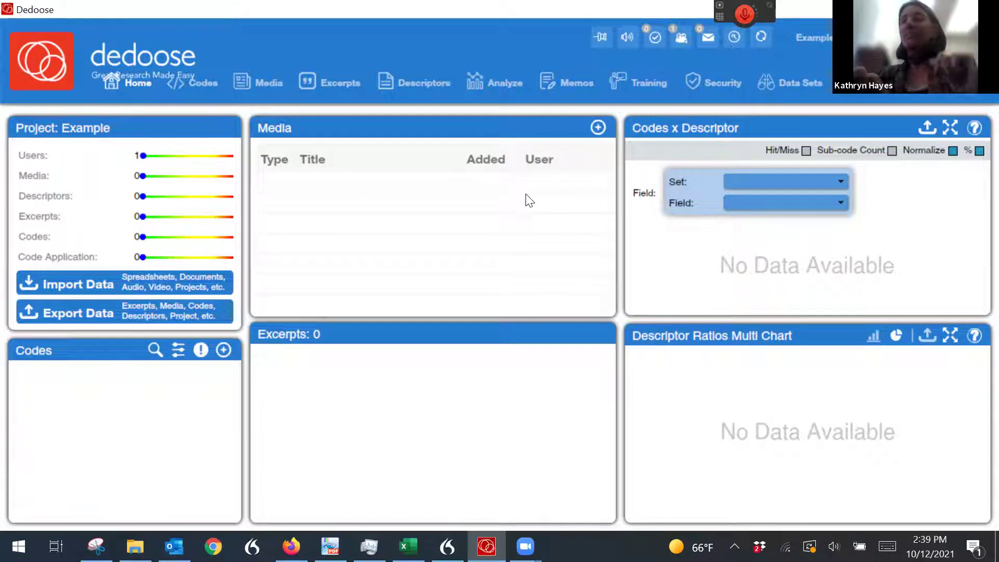
left_click(596, 129)
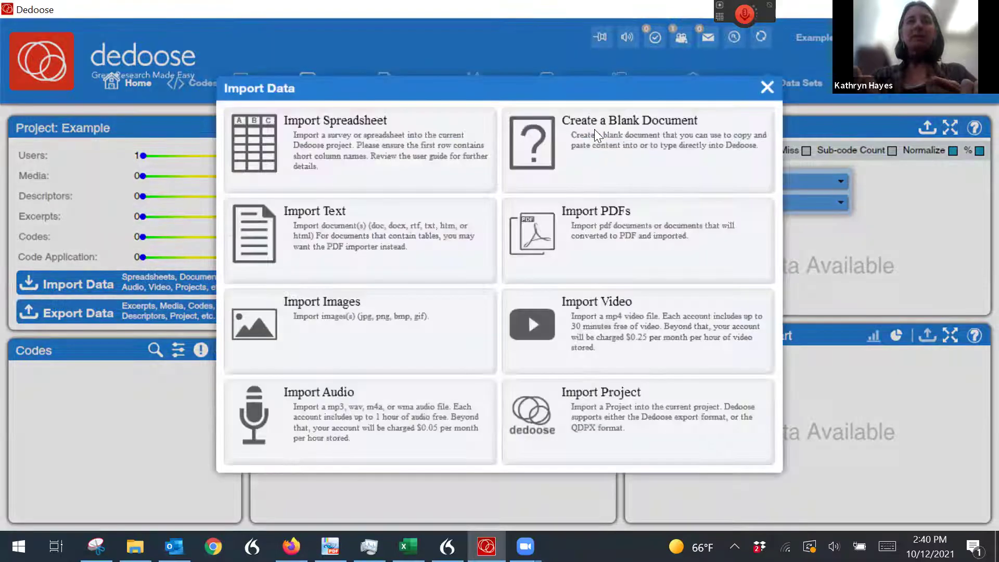
Step: Import '745 Quantitative Inquiry syllabus 2019' as a text document into the Example media
left_click(338, 245)
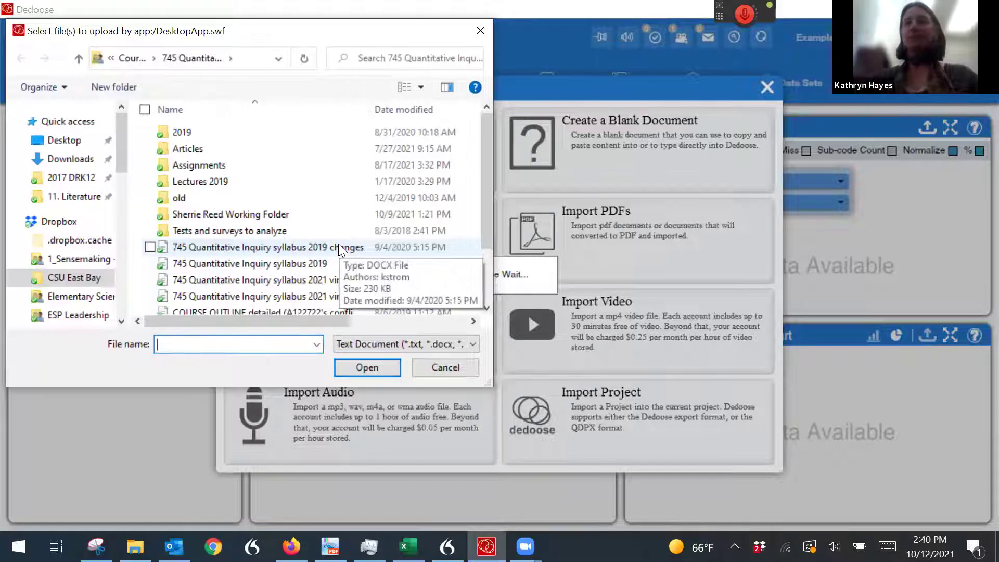
left_click(315, 263)
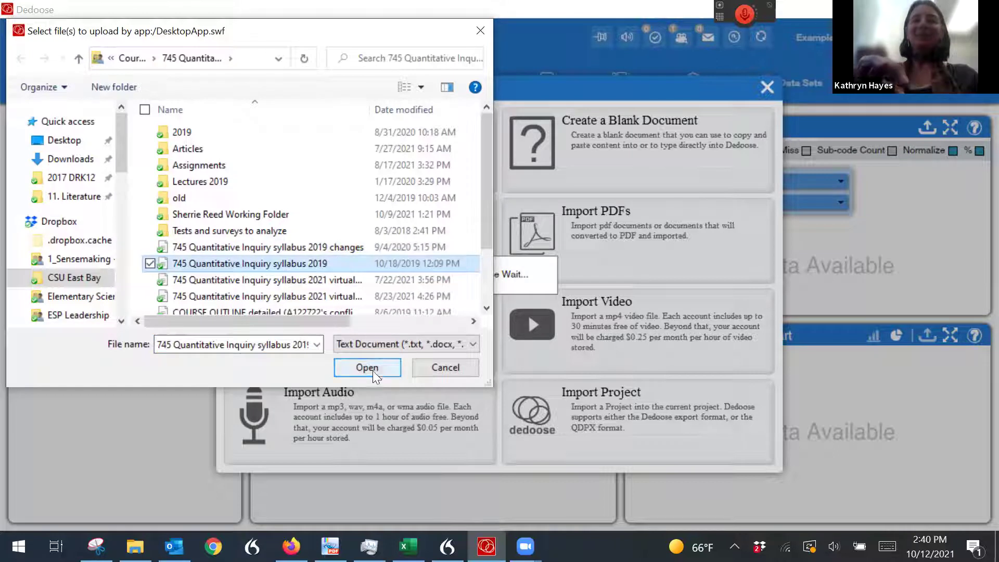
left_click(373, 368)
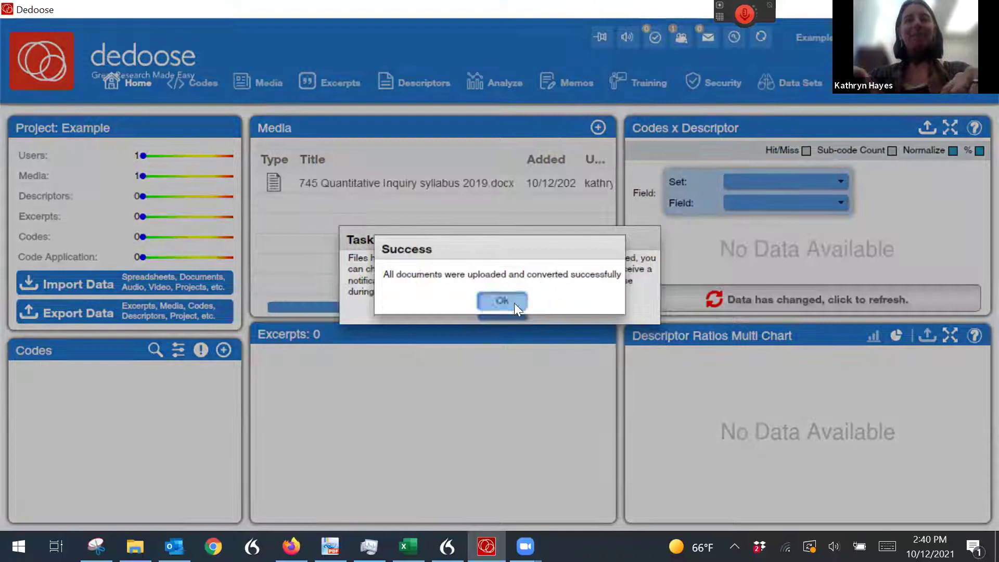
left_click(514, 303)
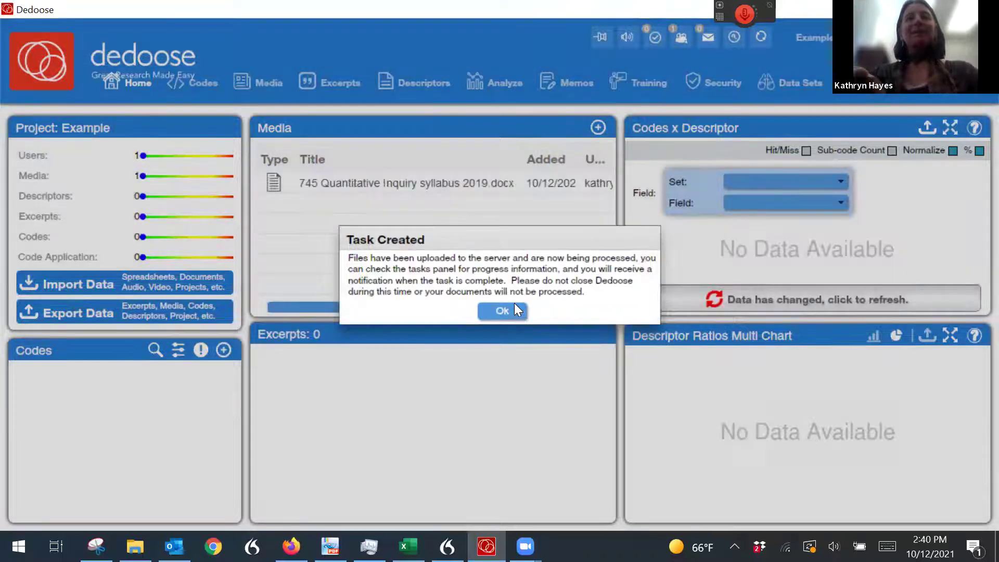
left_click(515, 304)
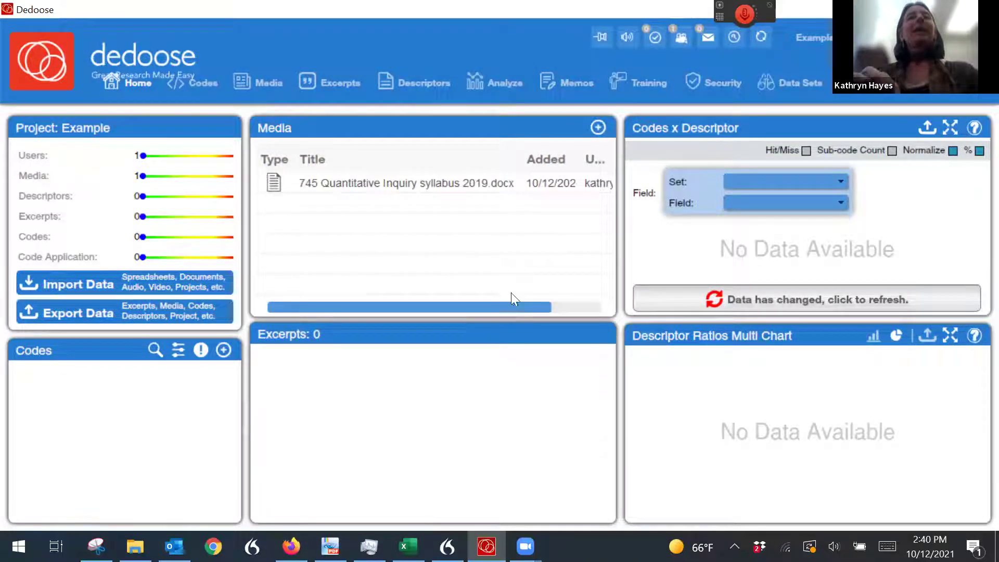
Step: Open the 745 syllabus, excerpt its opening course-description paragraph, and start the Add Code form
left_click(454, 186)
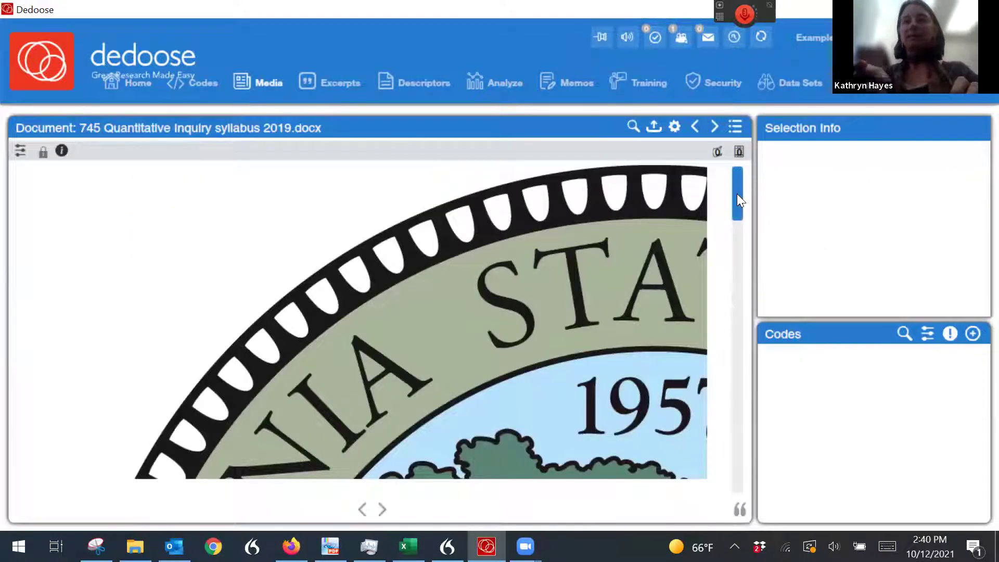
left_click_drag(740, 249, 742, 281)
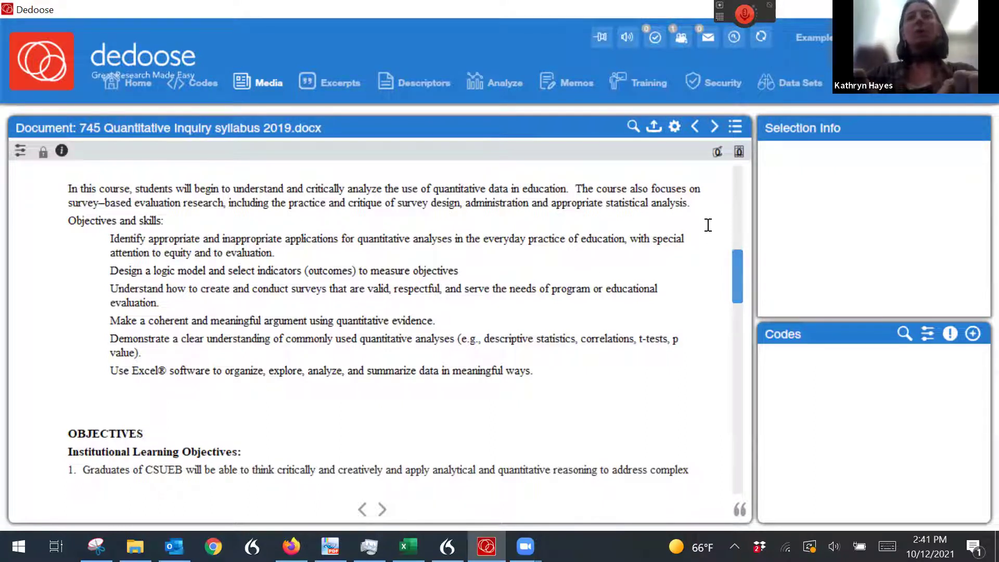
left_click_drag(703, 209, 64, 199)
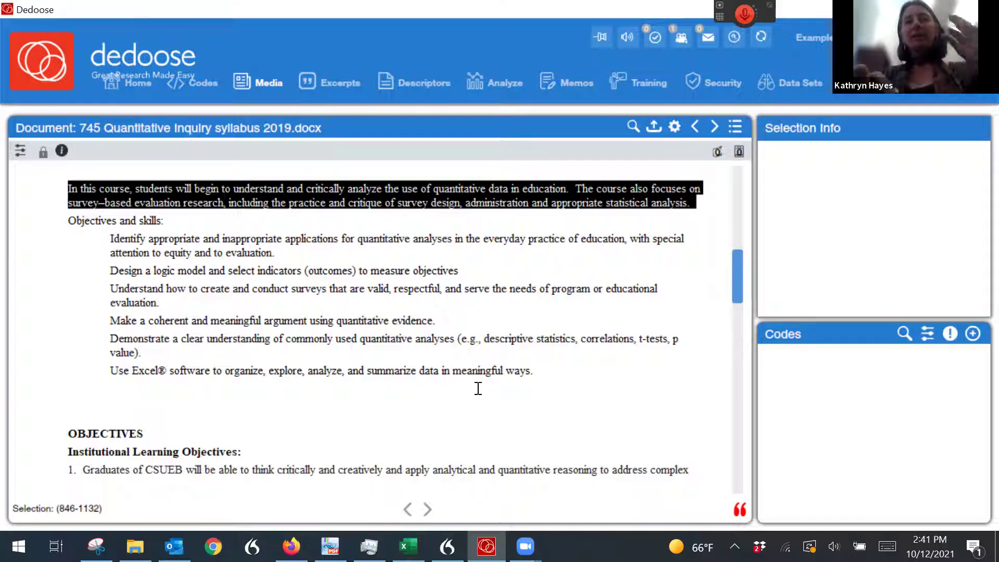
left_click(742, 512)
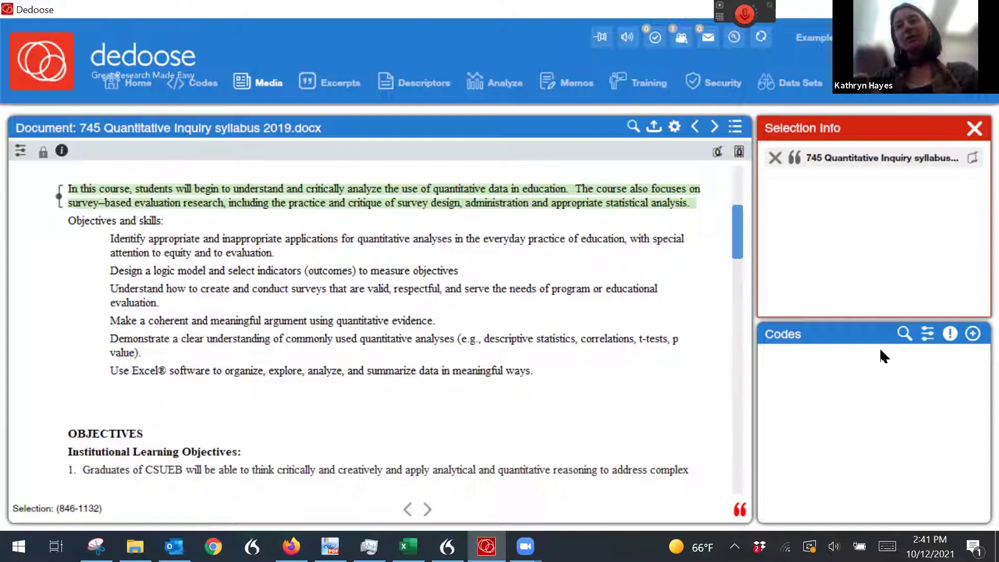
left_click(974, 335)
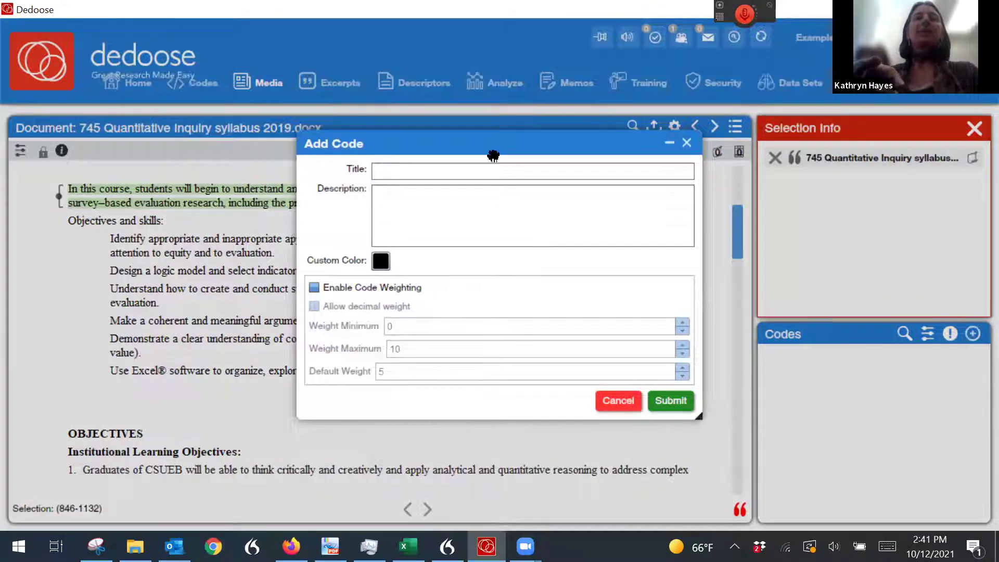
Step: Create the code 'Critical theory' and apply it to the course-description excerpt
left_click(687, 144)
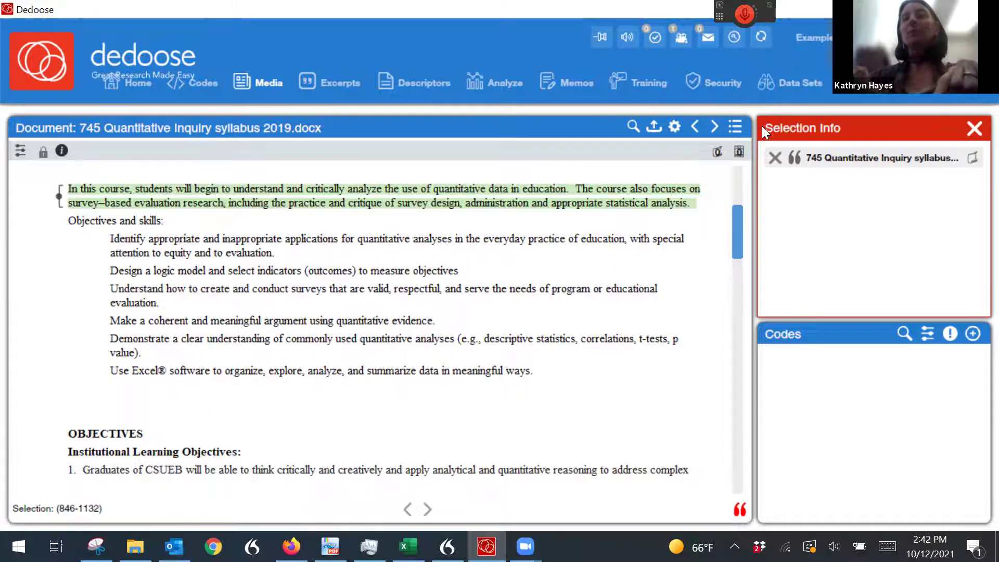
left_click(973, 334)
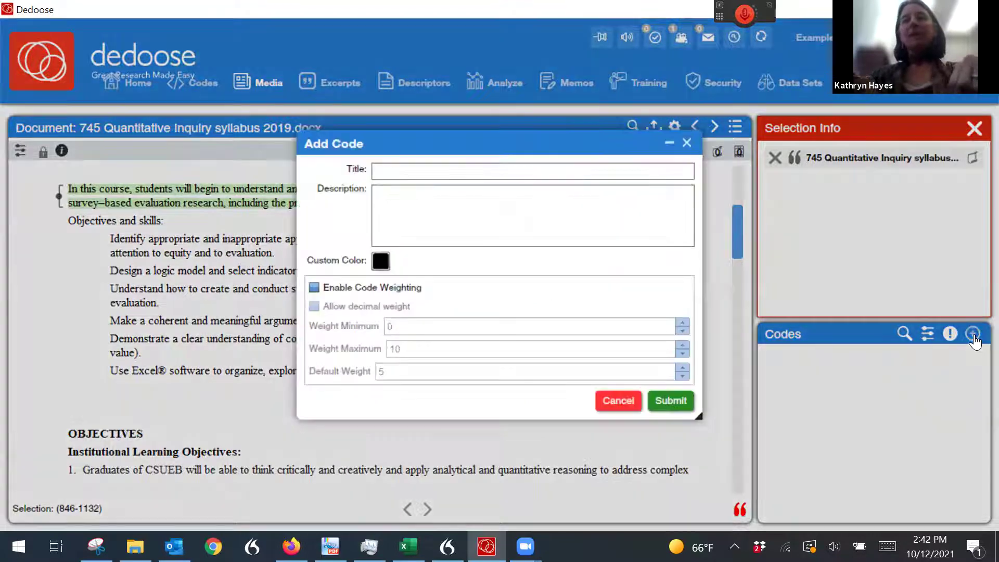
left_click(428, 168)
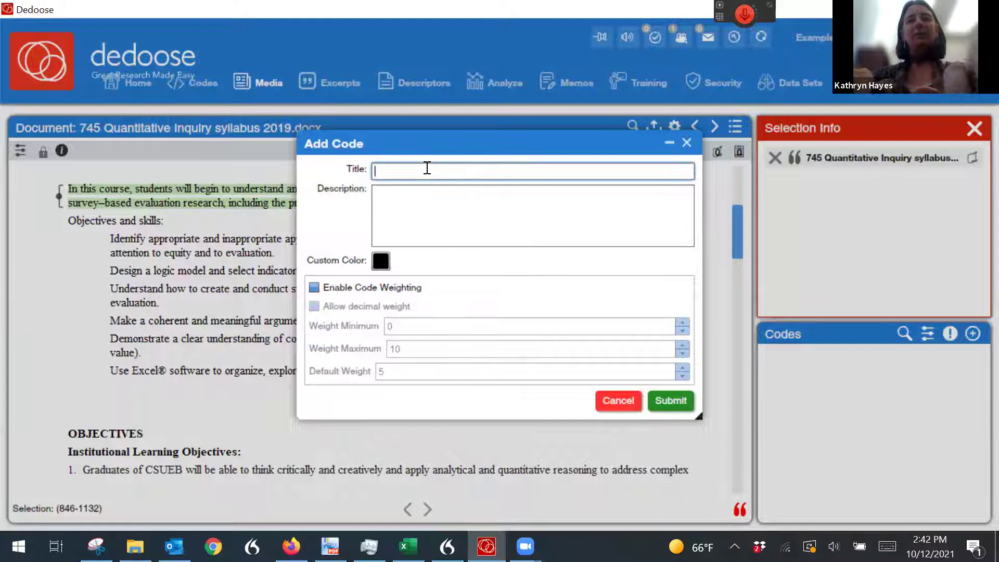
type("Critical theory")
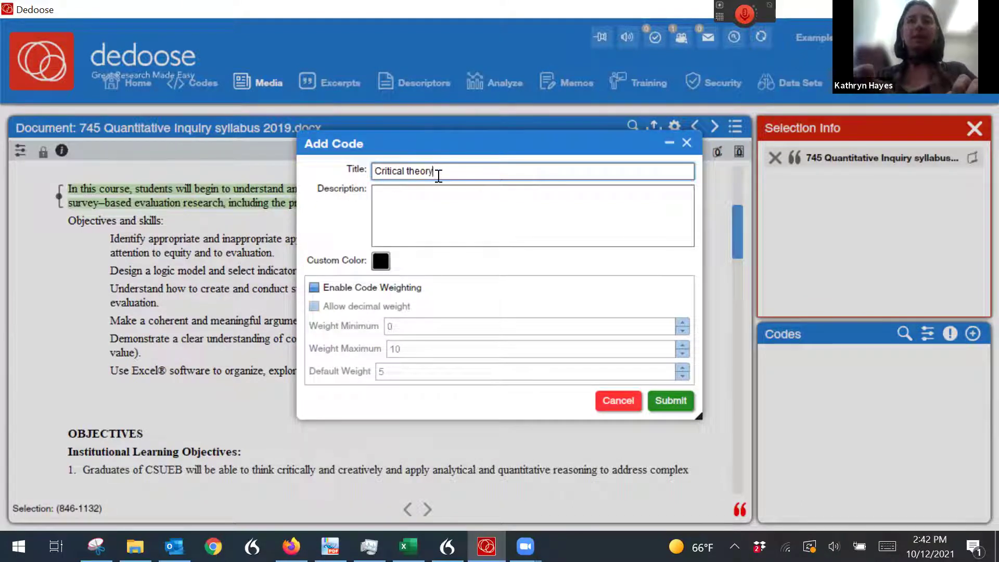
left_click(673, 400)
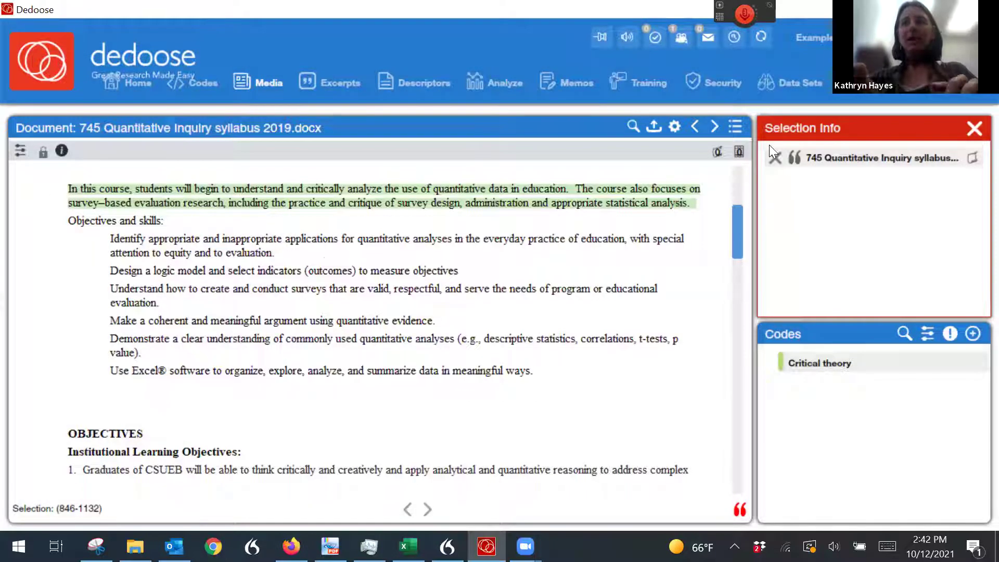
left_click(798, 149)
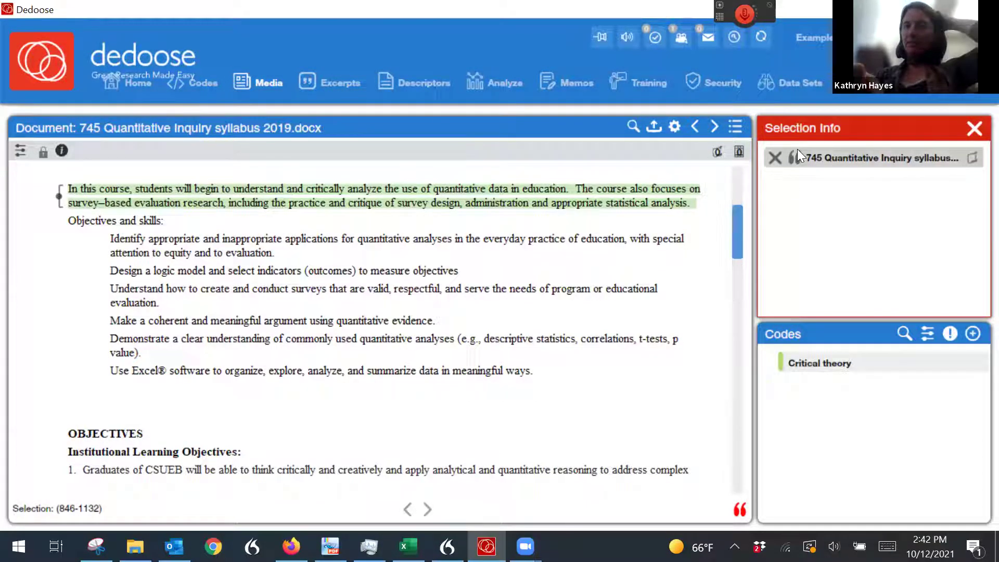
left_click_drag(813, 364, 829, 204)
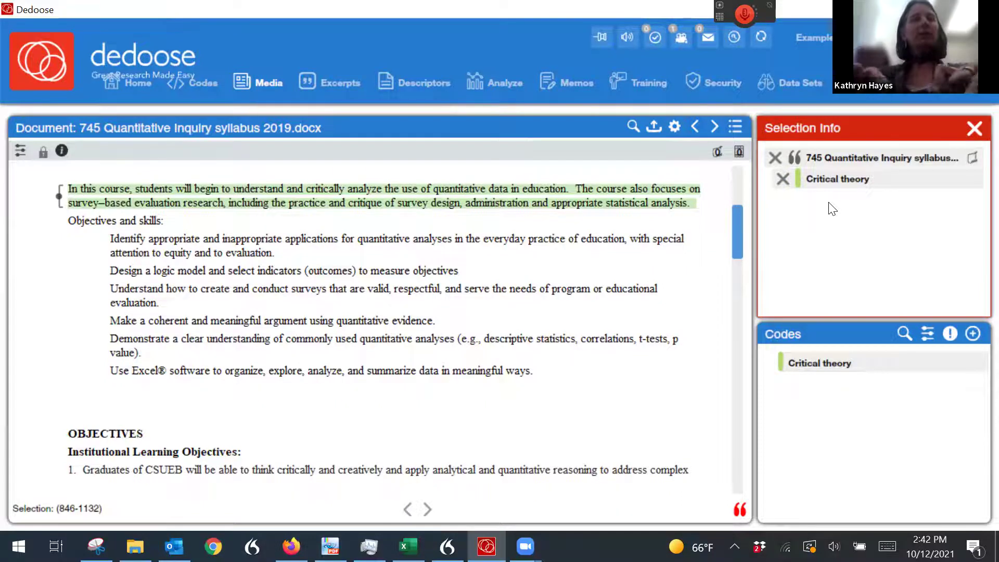
Step: Excerpt the Objectives and skills heading together with its first objective
left_click_drag(119, 253, 69, 219)
left_click_drag(294, 256, 66, 221)
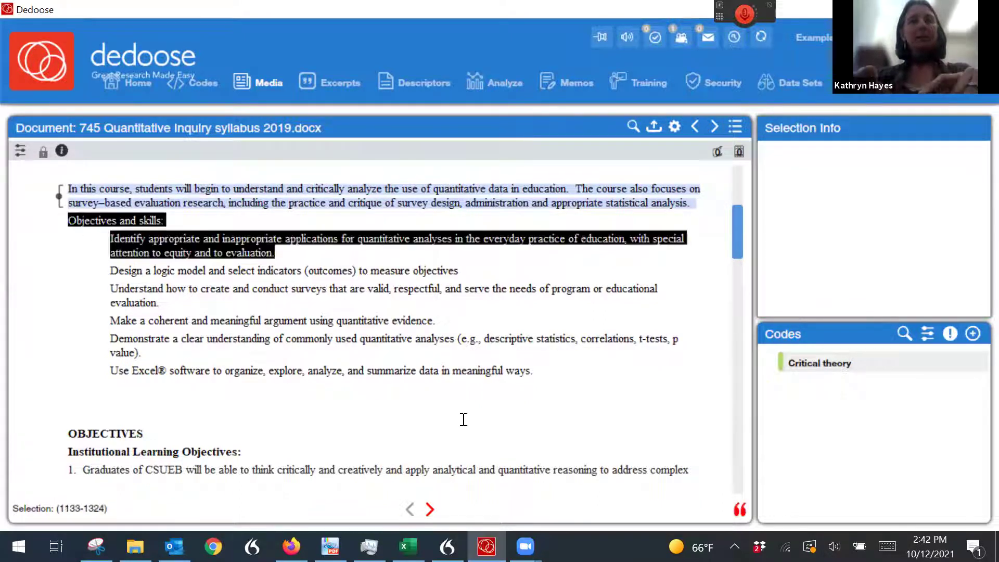
left_click(741, 512)
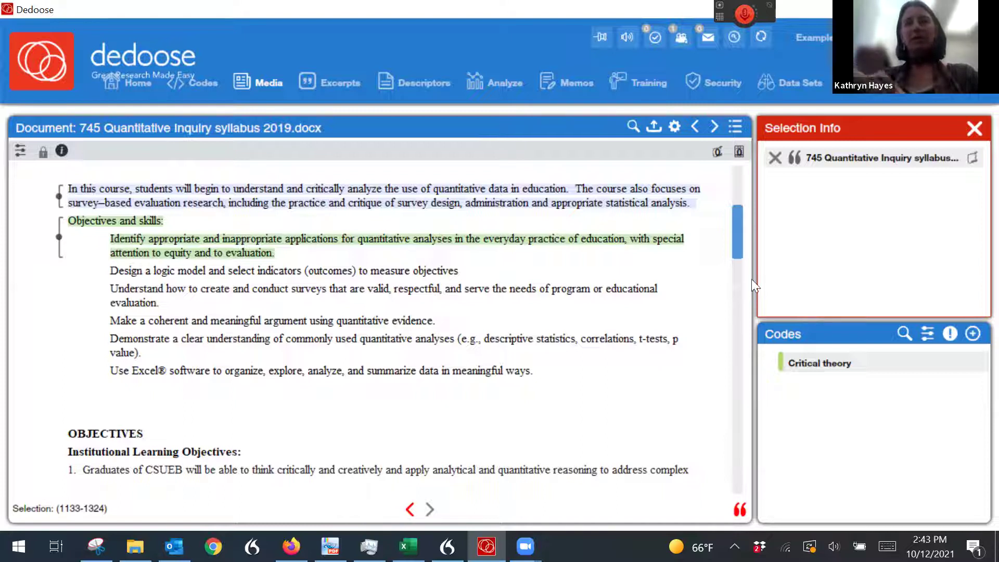
Step: Add a new top-level code titled 'Equitcy'
left_click(973, 334)
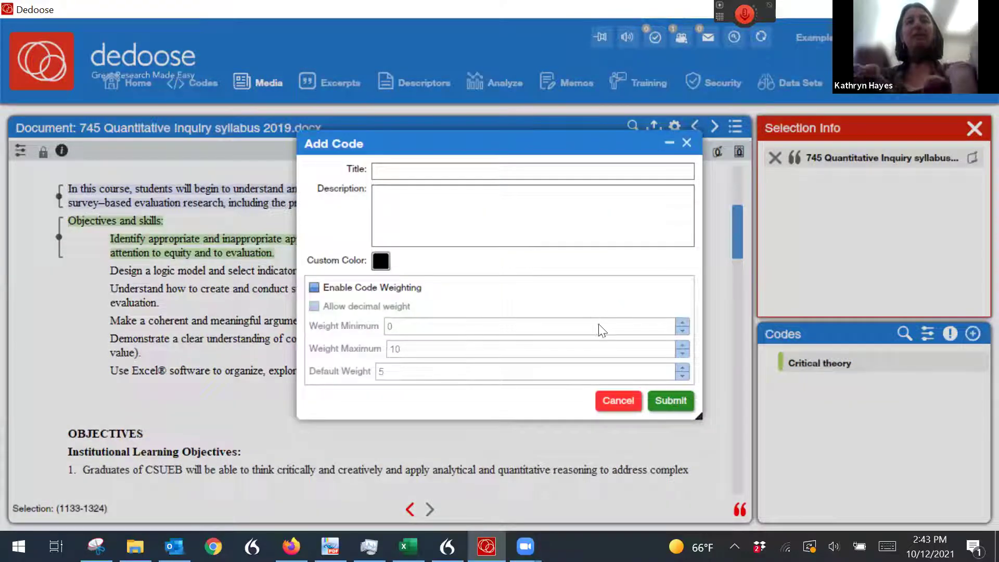
left_click(471, 176)
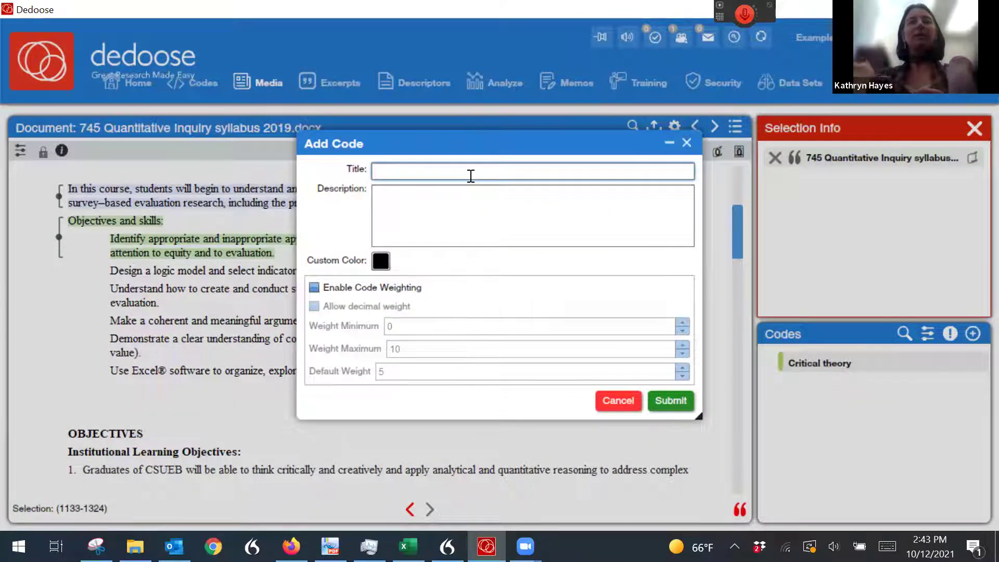
type("Equitcy")
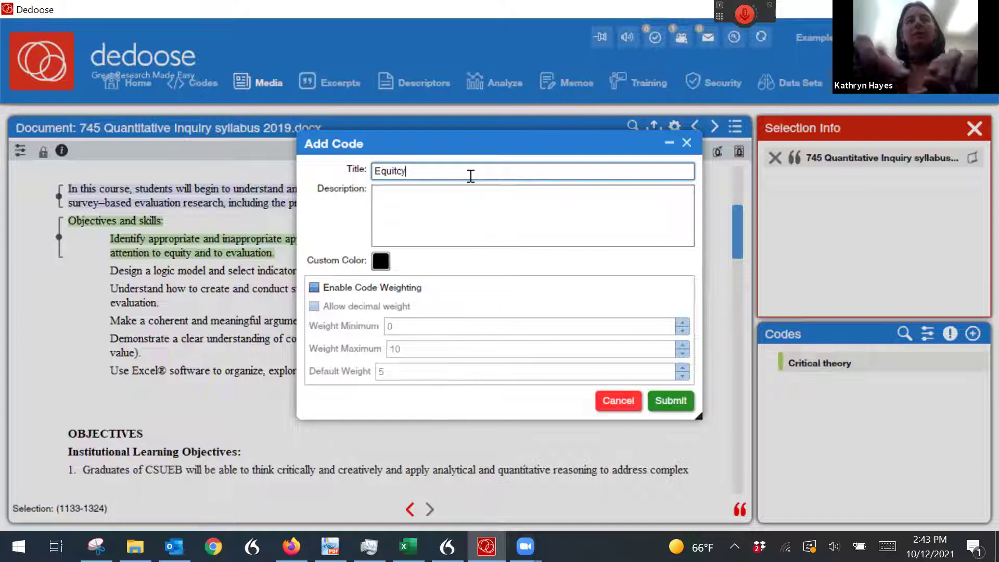
left_click(664, 400)
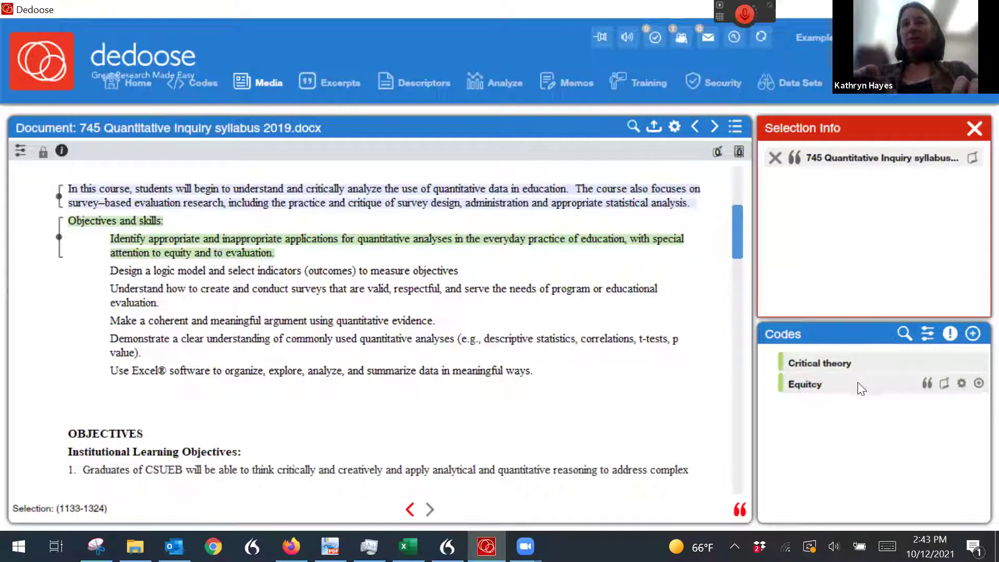
Step: Apply the Equitcy code to the Objectives and skills excerpt in Selection Info
left_click_drag(859, 386, 847, 206)
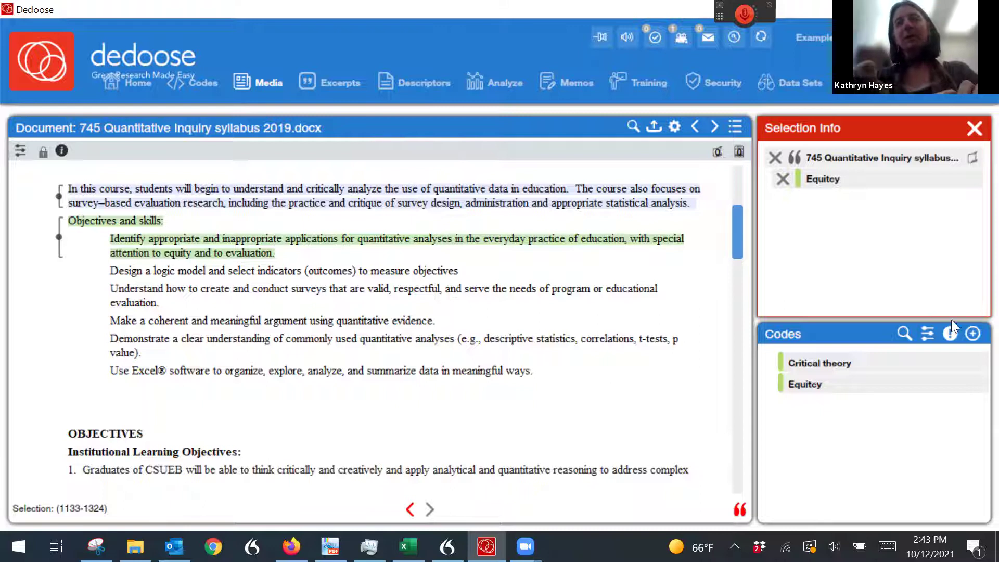
Step: Add a 'Language use' code and apply it to the Objectives and skills excerpt
left_click(973, 335)
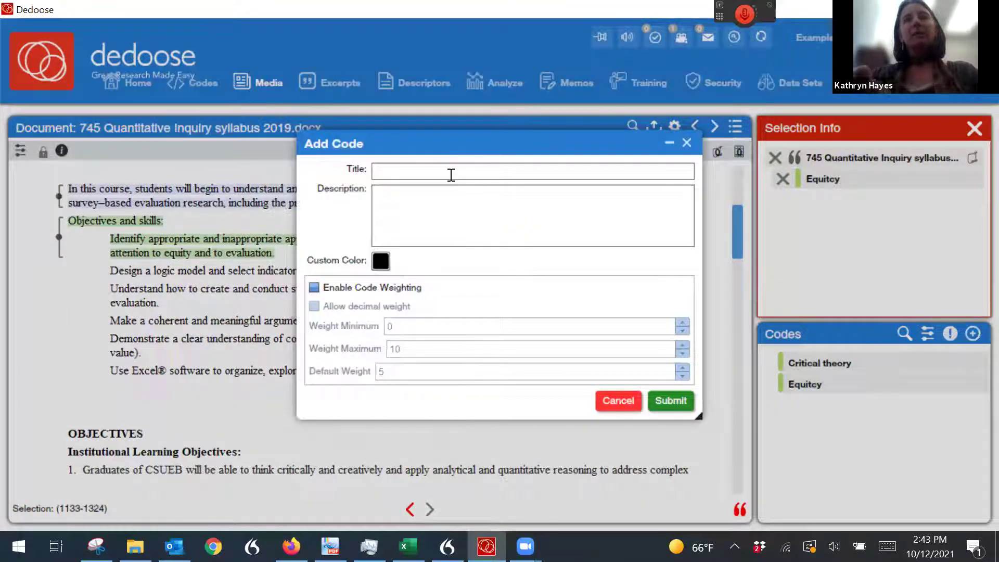
left_click(453, 176)
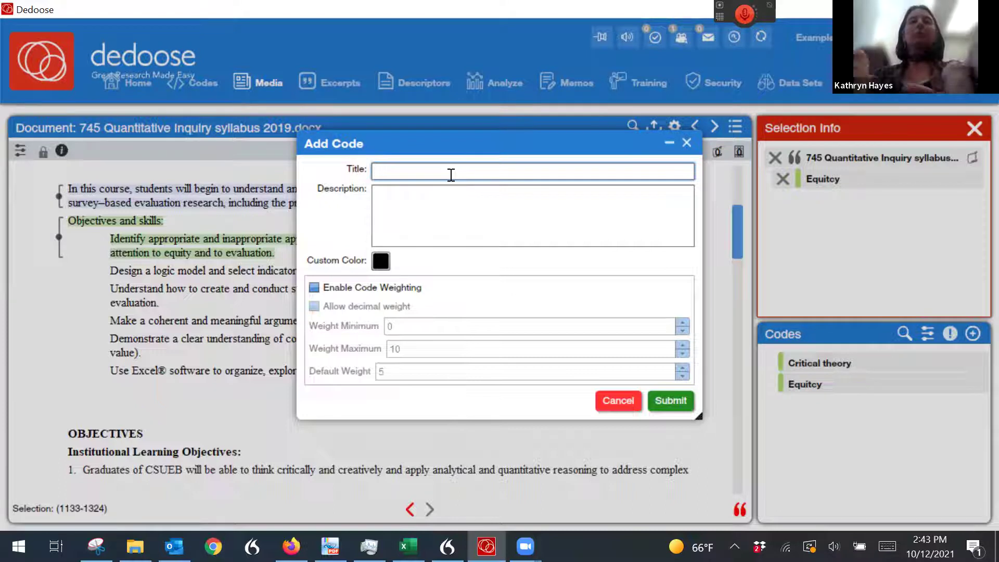
type("Language ")
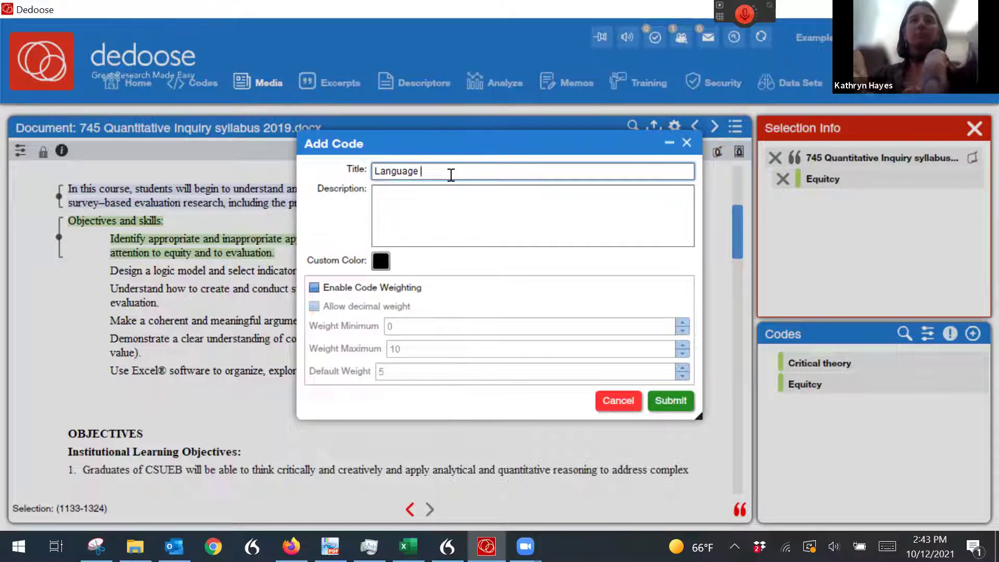
type("use")
left_click(670, 400)
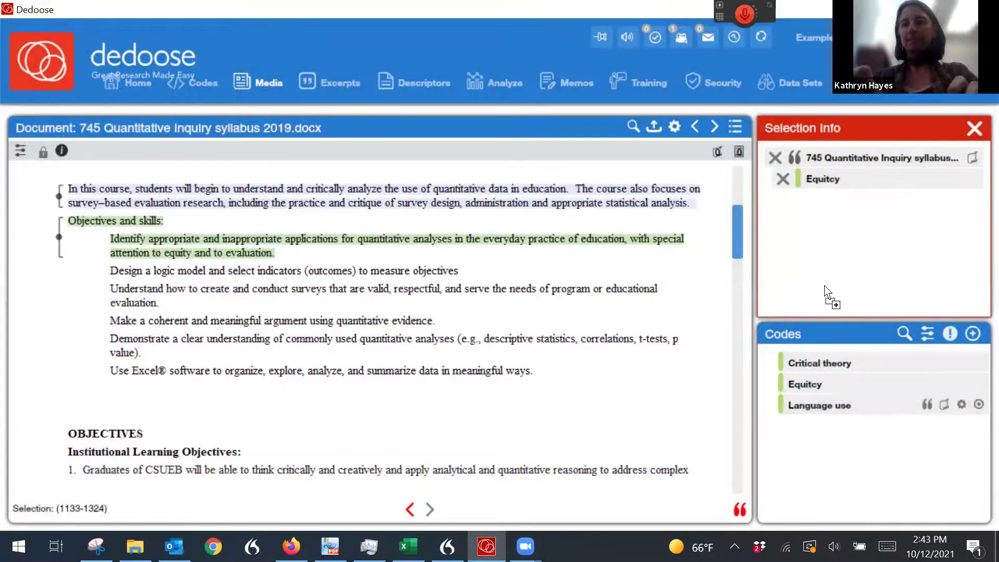
left_click_drag(825, 292, 826, 250)
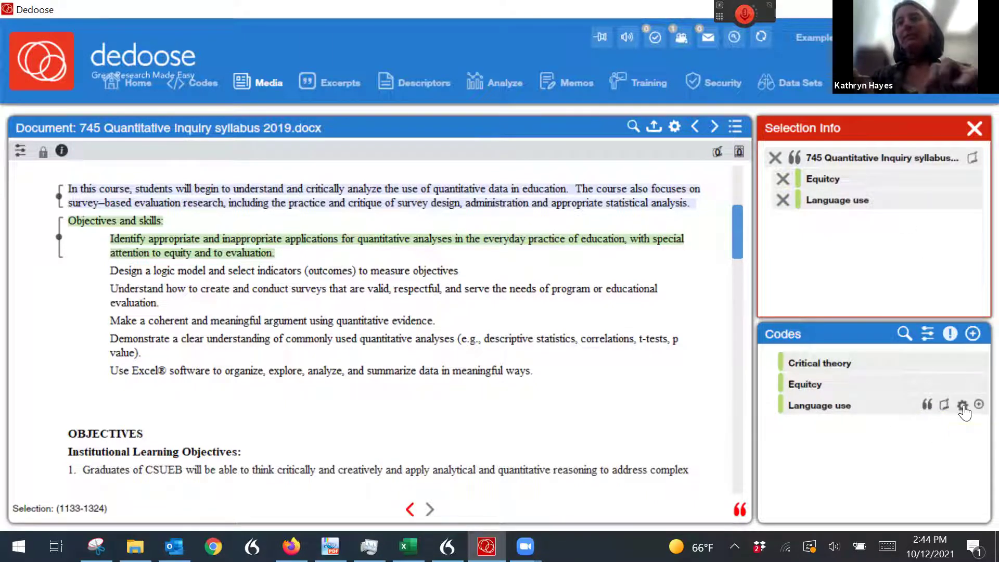
Step: Enable code weighting on Language use with minimum 1 and maximum 5
left_click(963, 406)
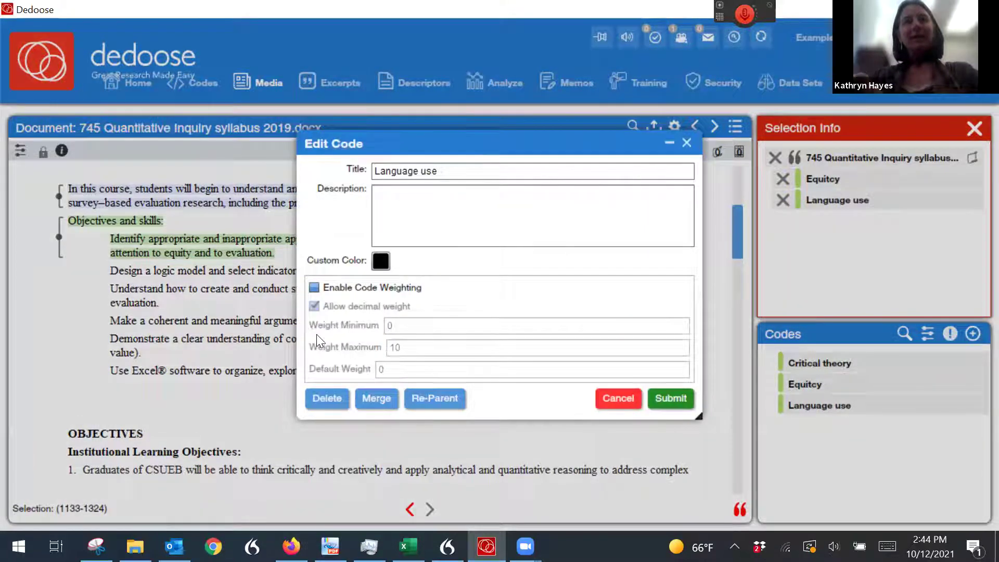
left_click(314, 288)
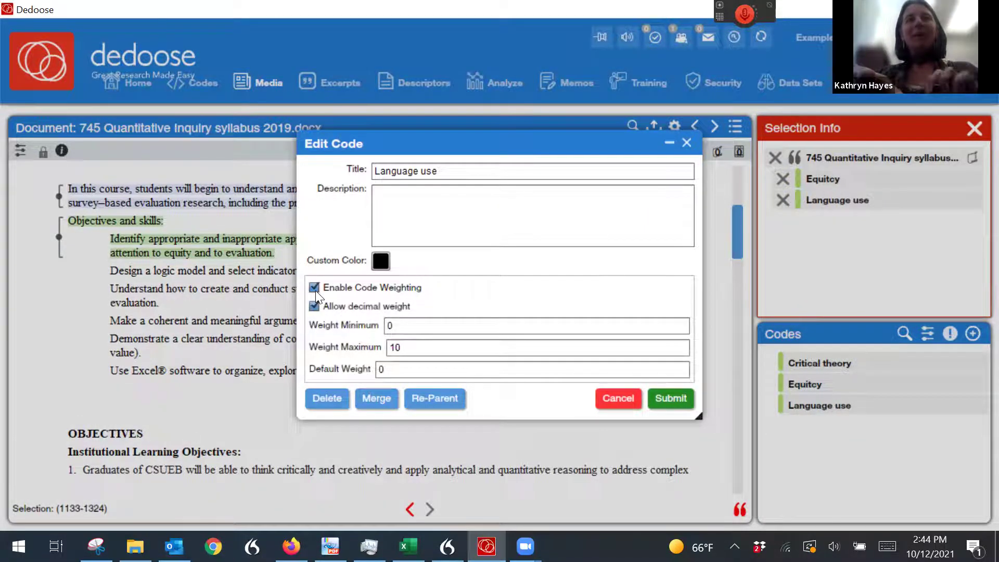
left_click(412, 326)
key("BackSpace")
type("1")
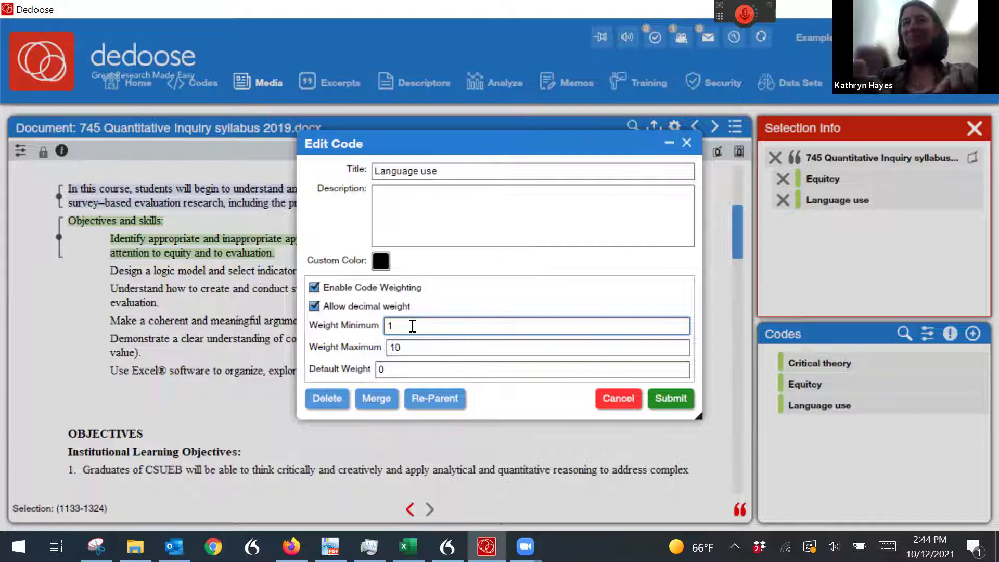
left_click(405, 349)
key("BackSpace")
key("BackSpace")
type("5")
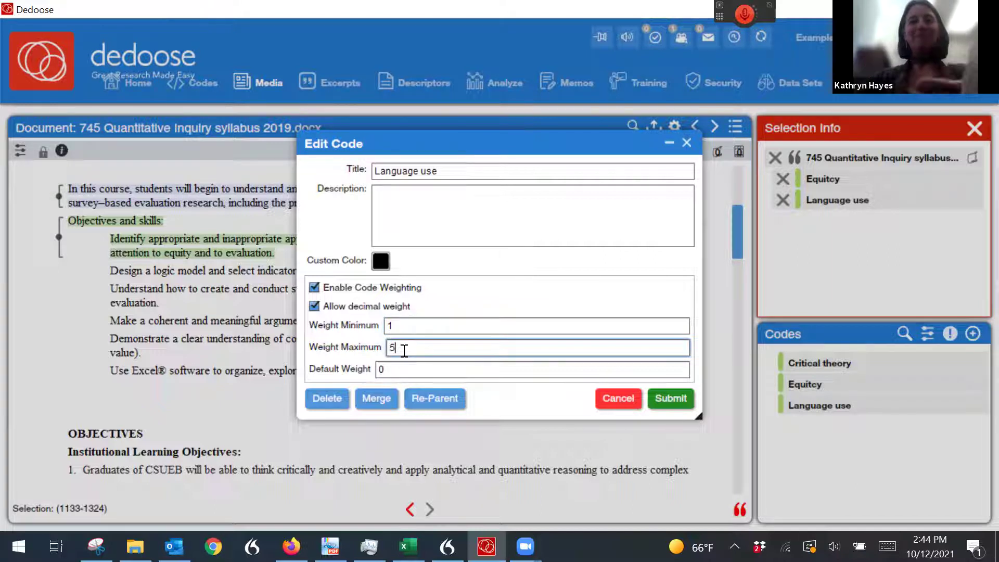
left_click(673, 397)
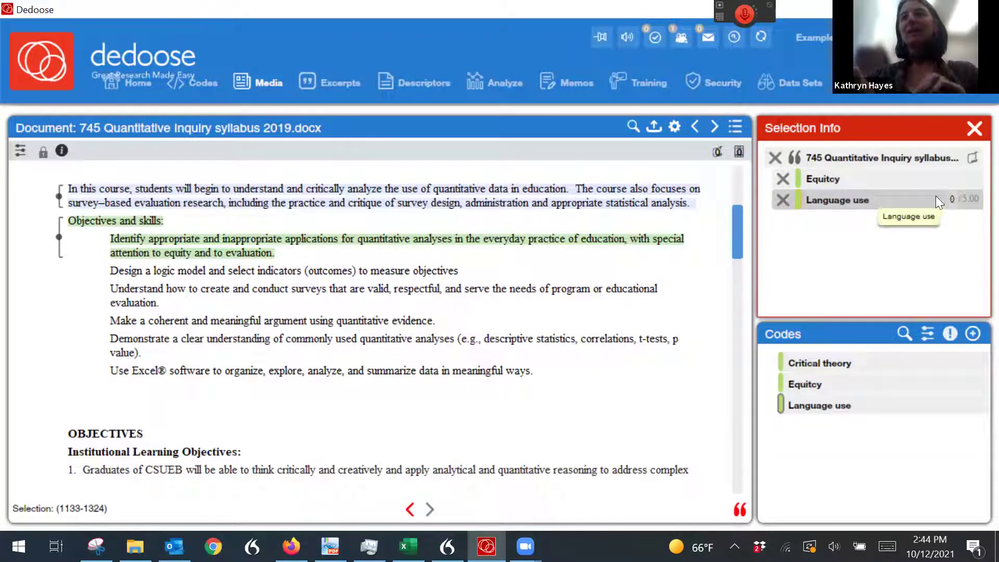
Step: Clear the Language use weight of 0 on the objectives excerpt to enter 1
left_click(955, 199)
key("BackSpace")
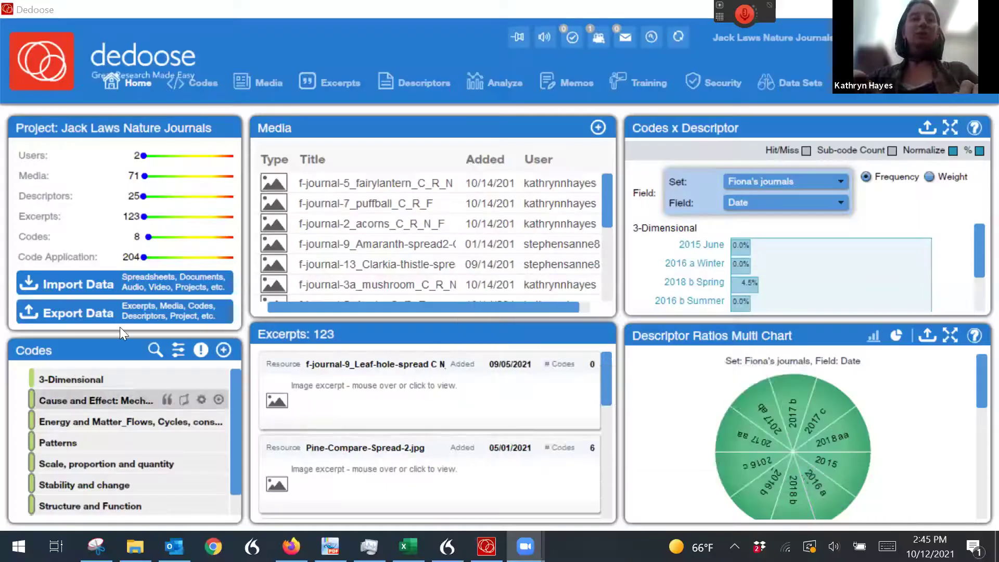
Step: Look over the Jack Laws Nature Journals Home dashboard's media, excerpts, codes and charts
mouse_move(84, 442)
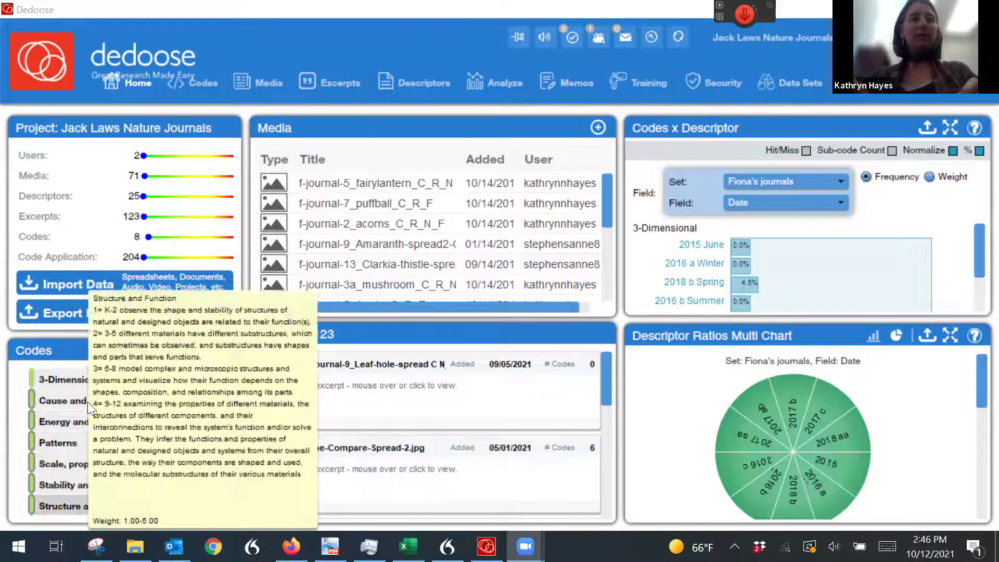
mouse_move(410, 180)
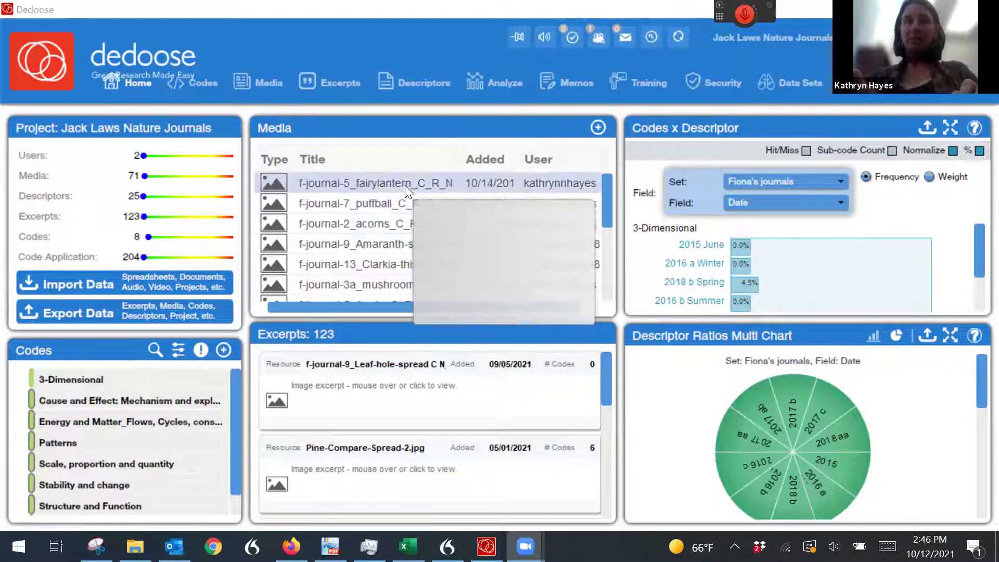
Step: Open the f-journal-5_fairylantern_C_R_N journal image to see its excerpt coded with Patterns
left_click(405, 185)
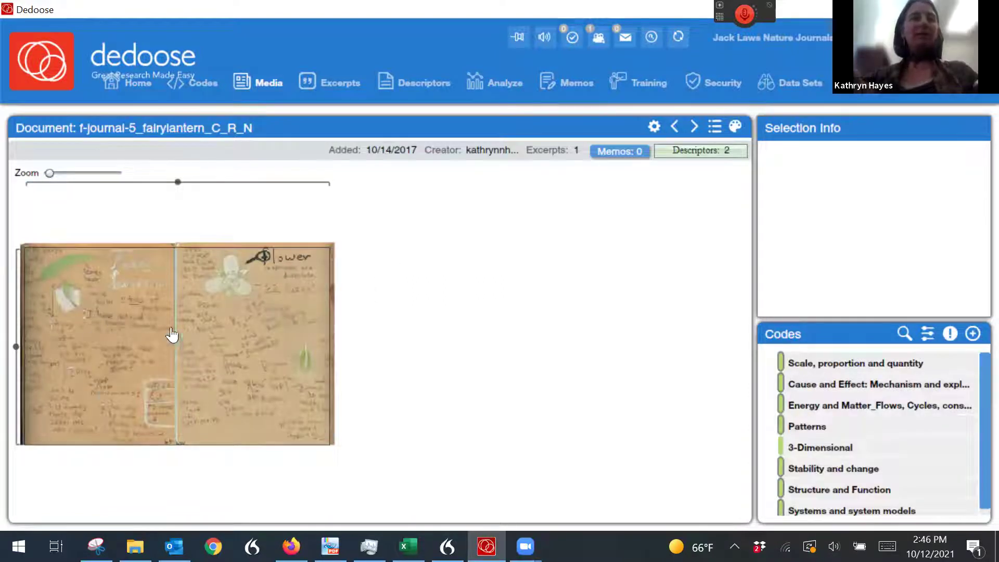
mouse_move(212, 320)
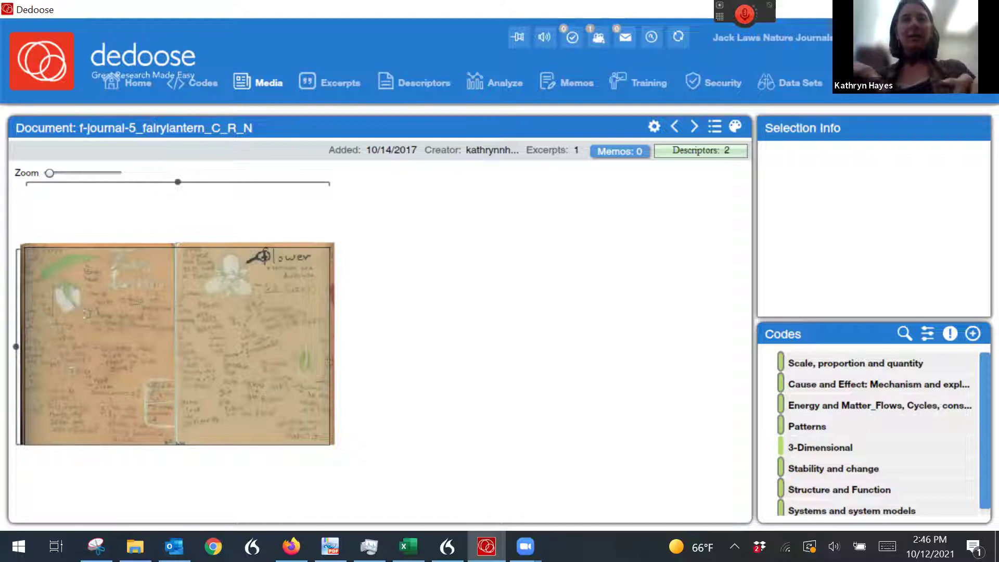
Step: Display the Codes x Descriptor chart of code frequencies across journal dates and scroll through it
left_click(494, 82)
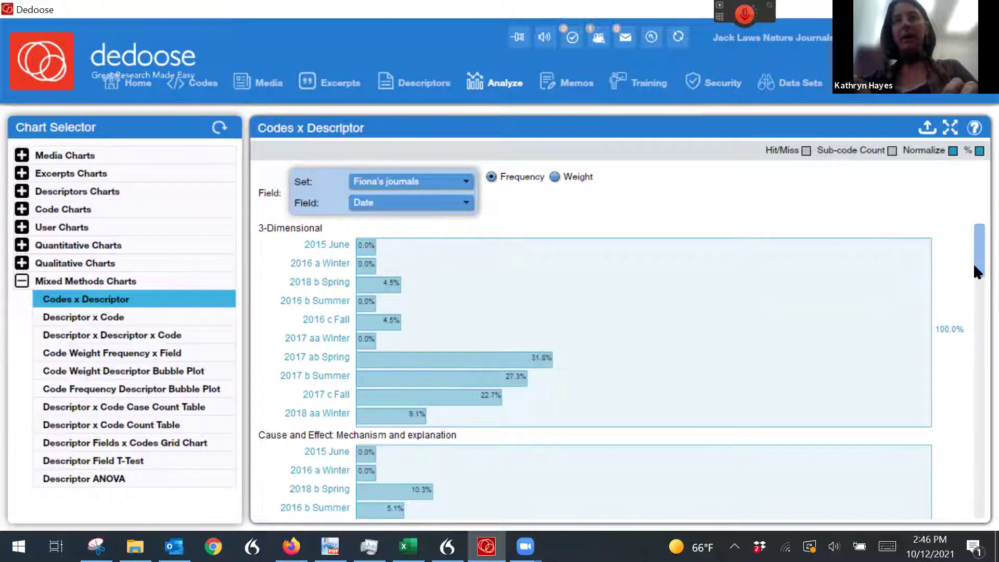
left_click_drag(975, 270, 975, 311)
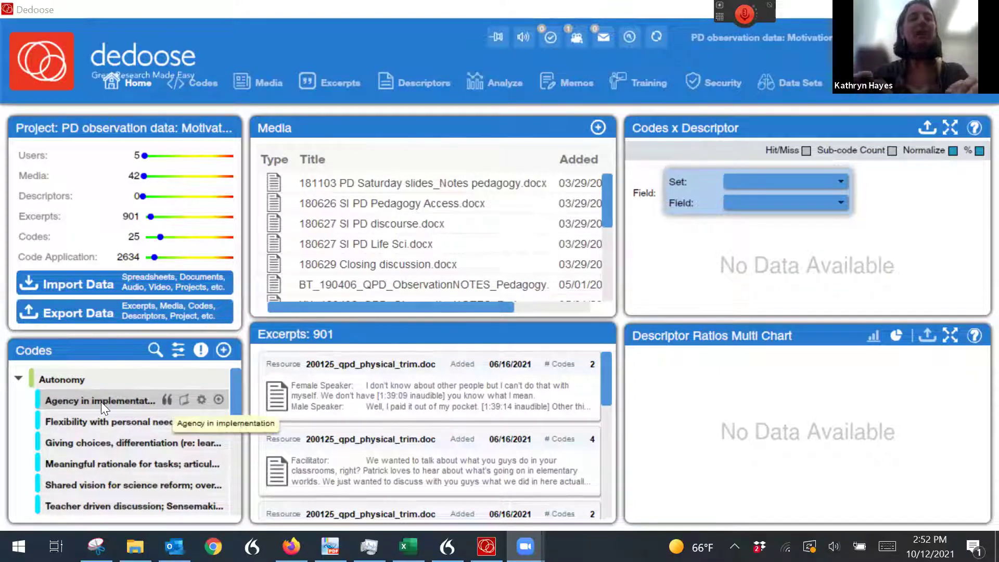
Step: Show the 18 Agency in implementation excerpts in the Chart Selection Reviewer
left_click(169, 406)
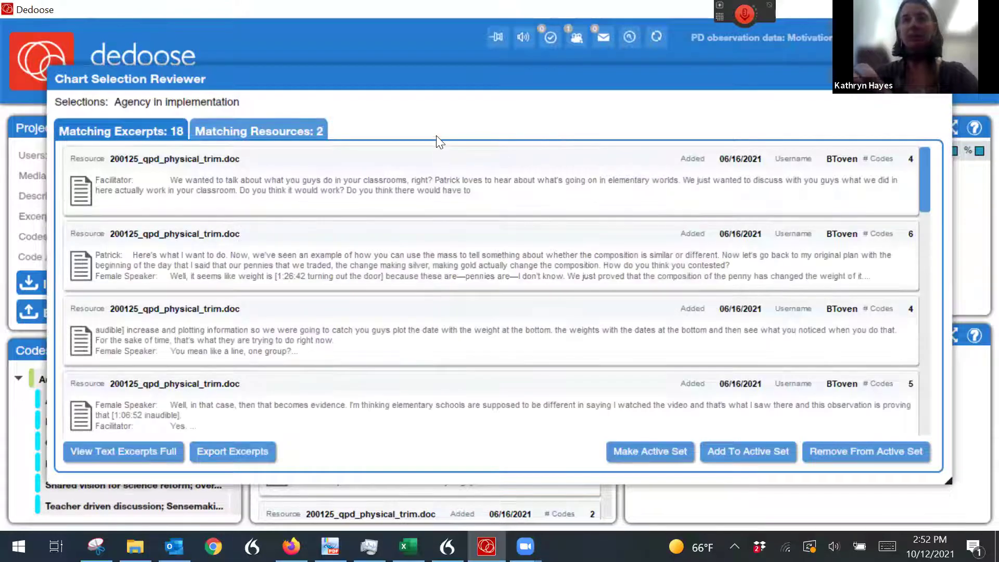
mouse_move(400, 193)
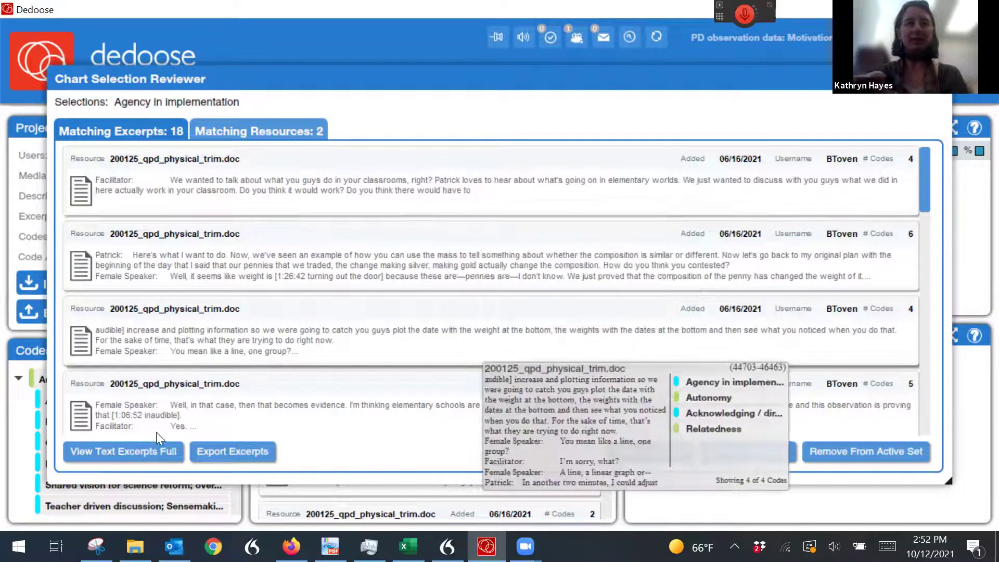
mouse_move(910, 416)
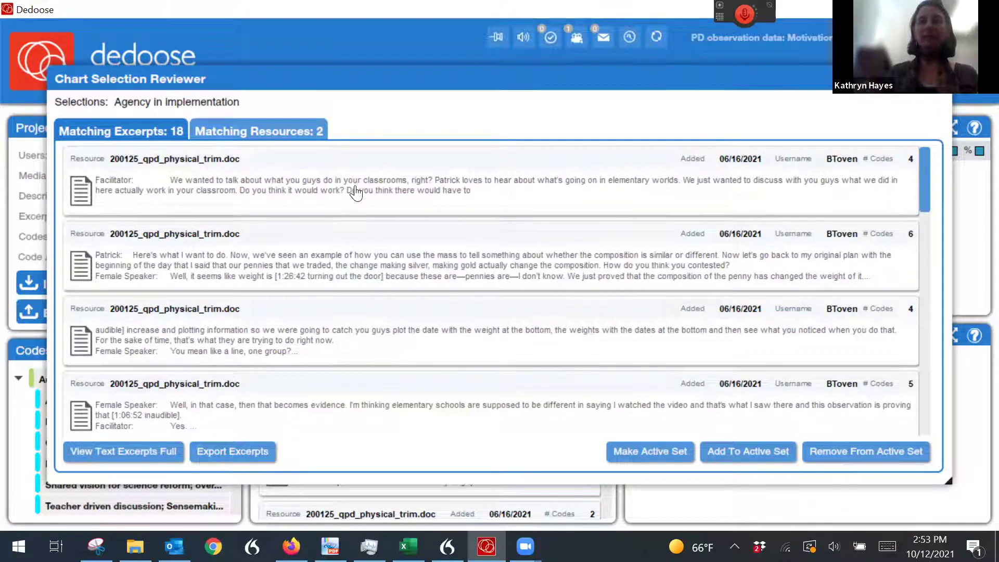
left_click(384, 179)
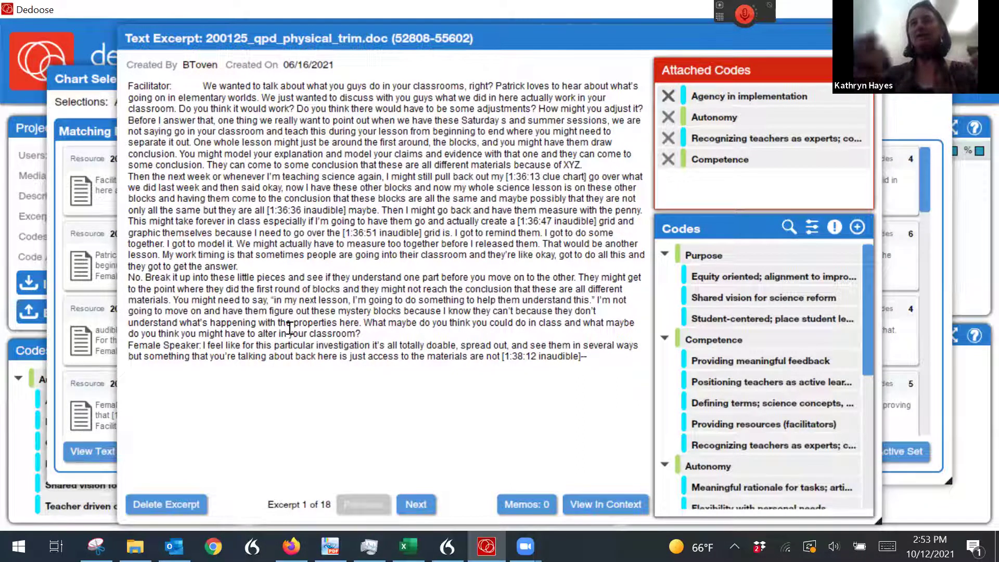
left_click(412, 505)
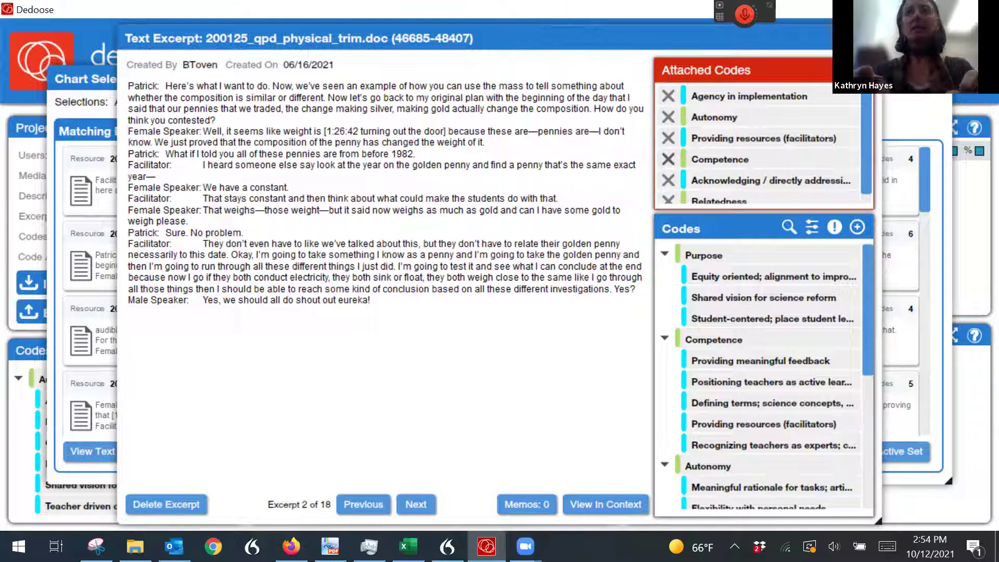
left_click(864, 38)
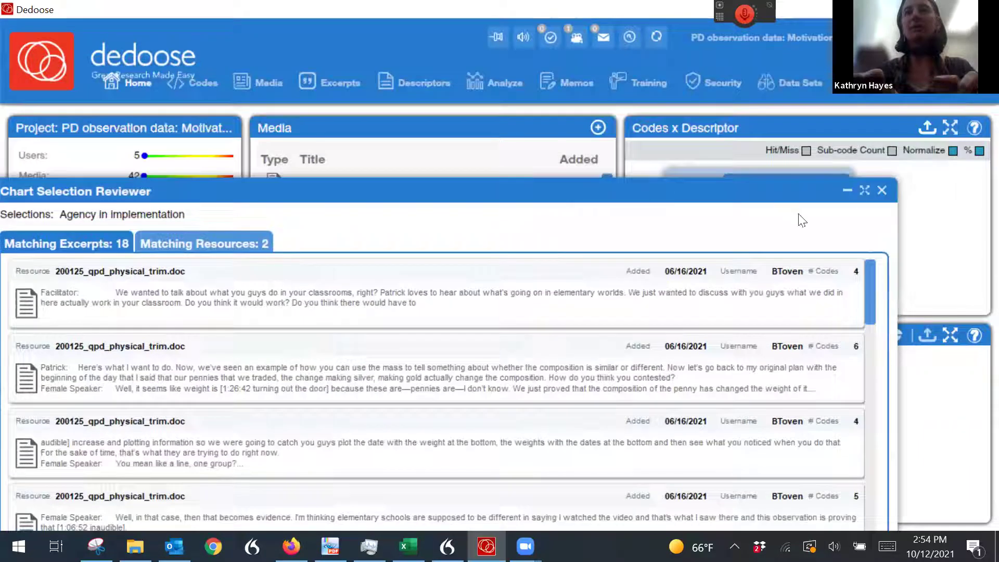
Step: Close the excerpt reviewer and open 181103 PD Saturday slides_Notes pedagogy.docx
left_click(882, 190)
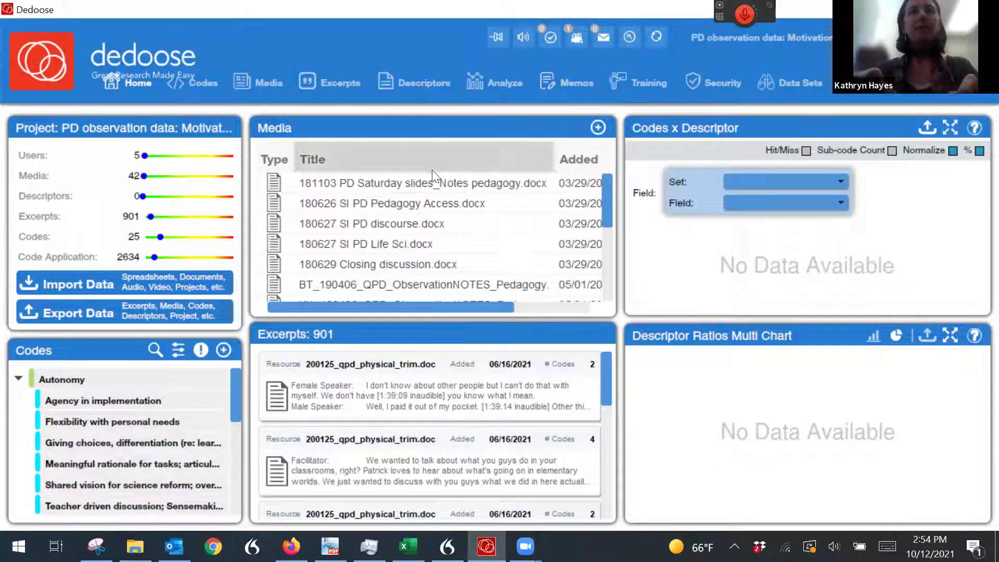
left_click(420, 181)
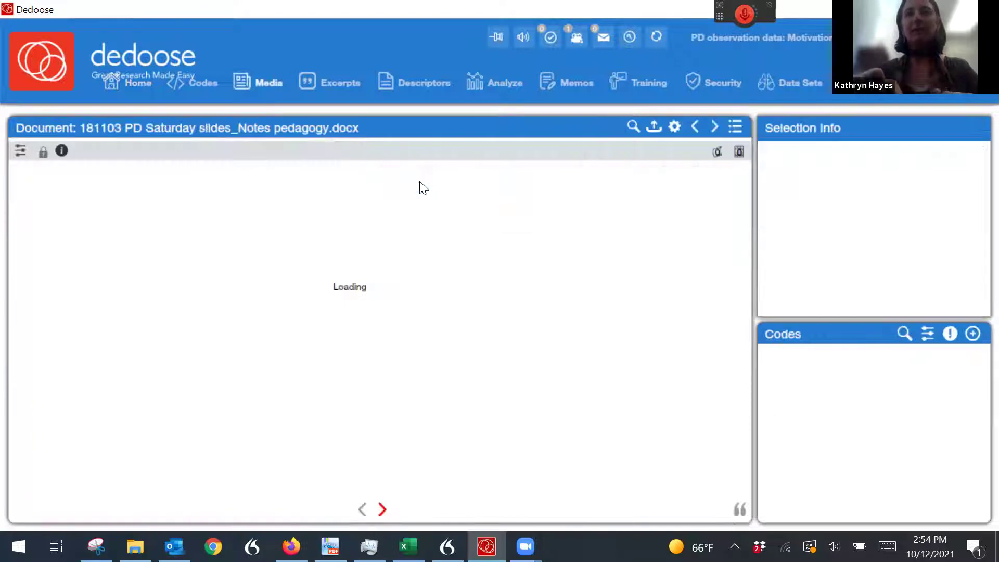
Step: Start a new memo for the document after glancing at its existing linked memos
left_click(720, 154)
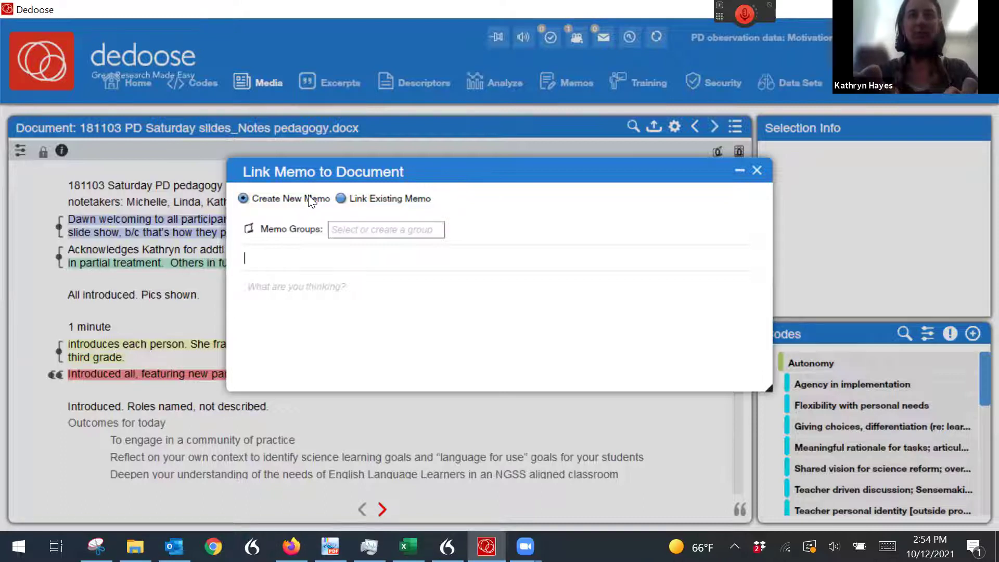
left_click(339, 198)
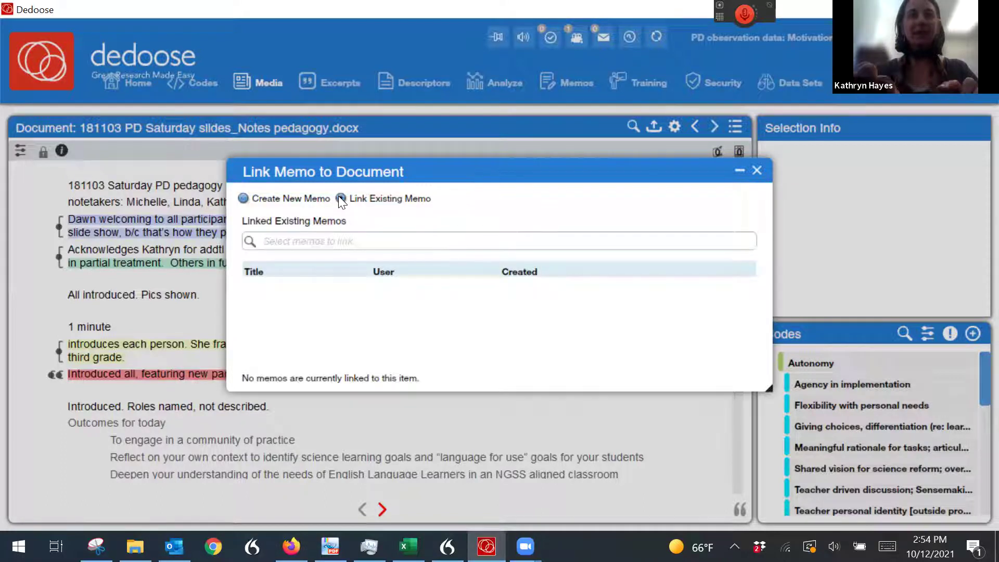
left_click(243, 198)
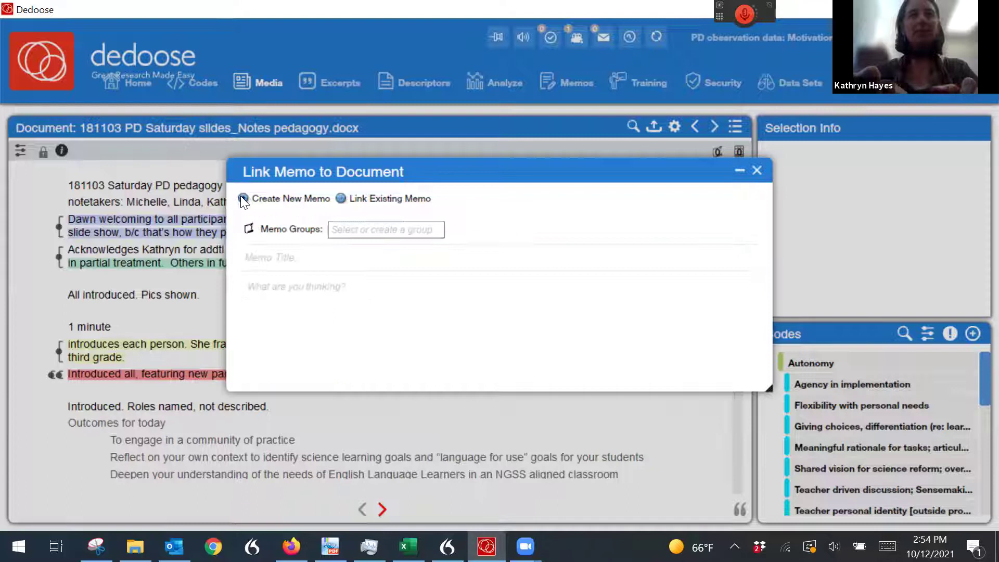
Step: Draft the memo titled 'new PD' with body 'SHows how facilitators...', then close it unsaved
left_click(296, 256)
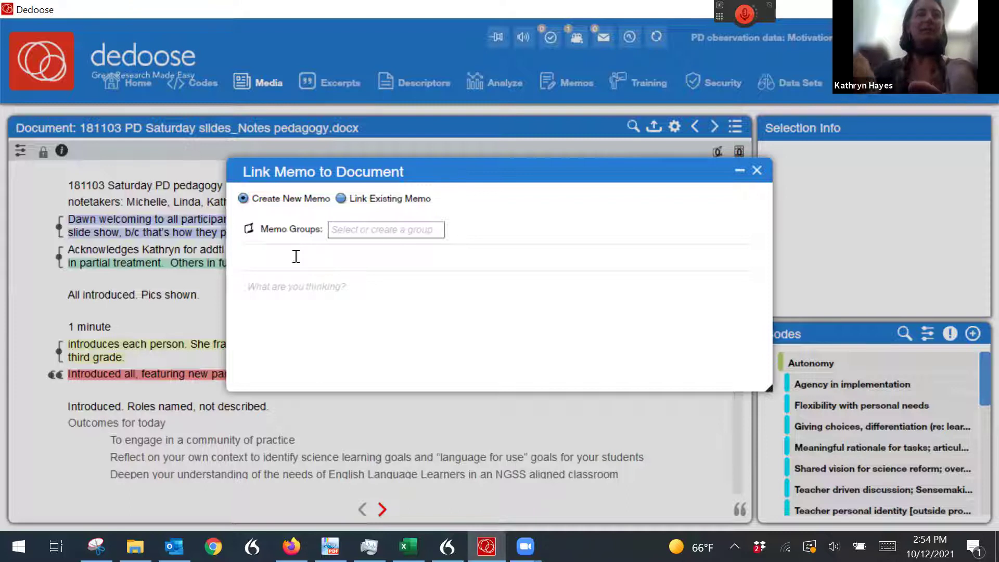
type("shows how")
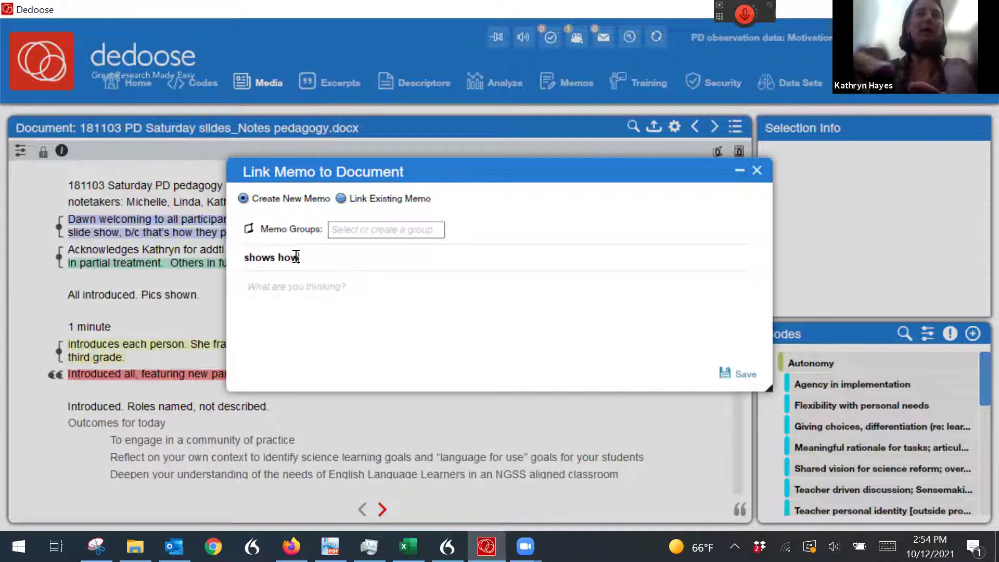
type(" facil")
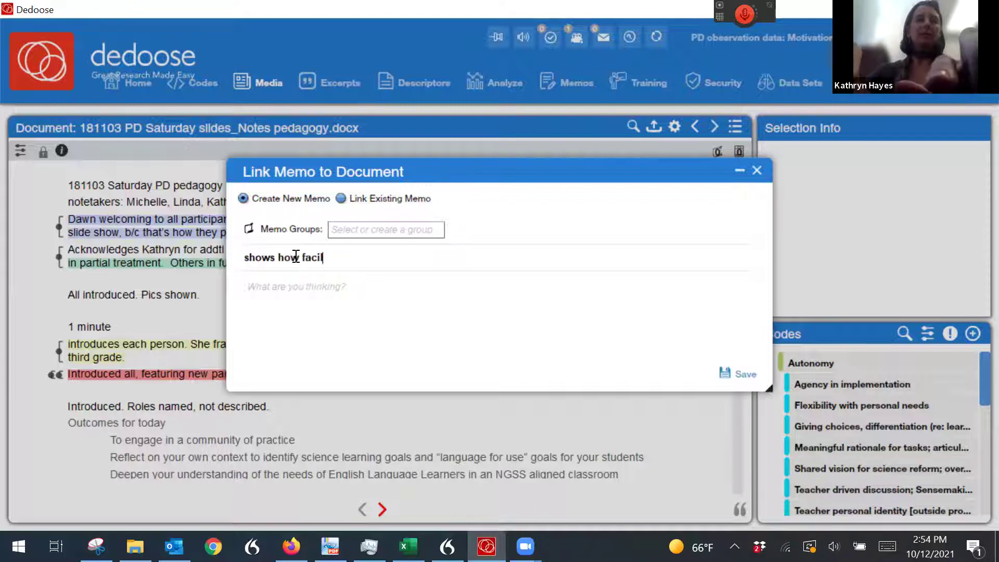
key("BackSpace")
key("BackSpace")
key("BackSpace")
key("BackSpace")
key("BackSpace")
key("BackSpace")
key("BackSpace")
key("BackSpace")
key("BackSpace")
key("BackSpace")
key("BackSpace")
key("BackSpace")
key("BackSpace")
key("BackSpace")
key("BackSpace")
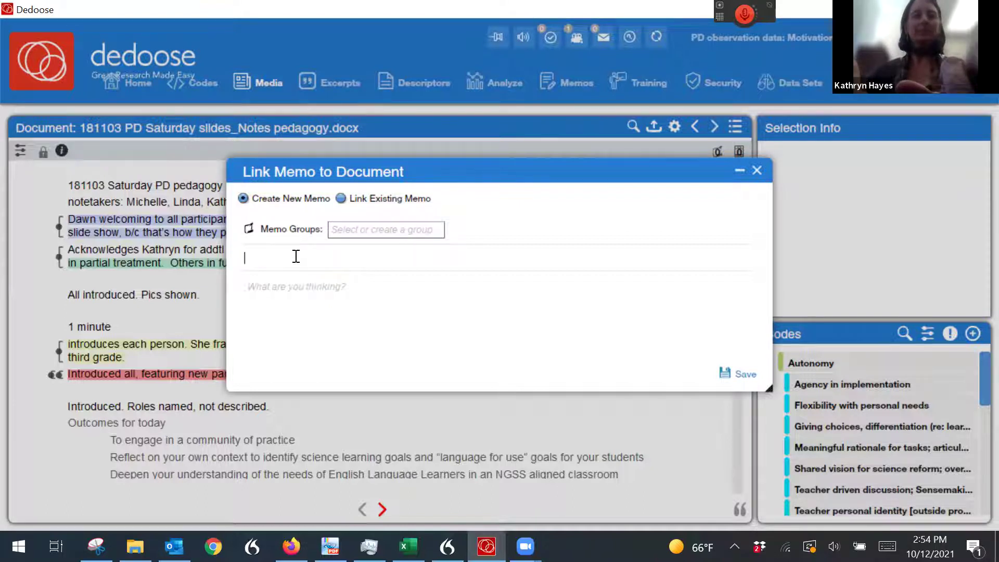
type("new PD")
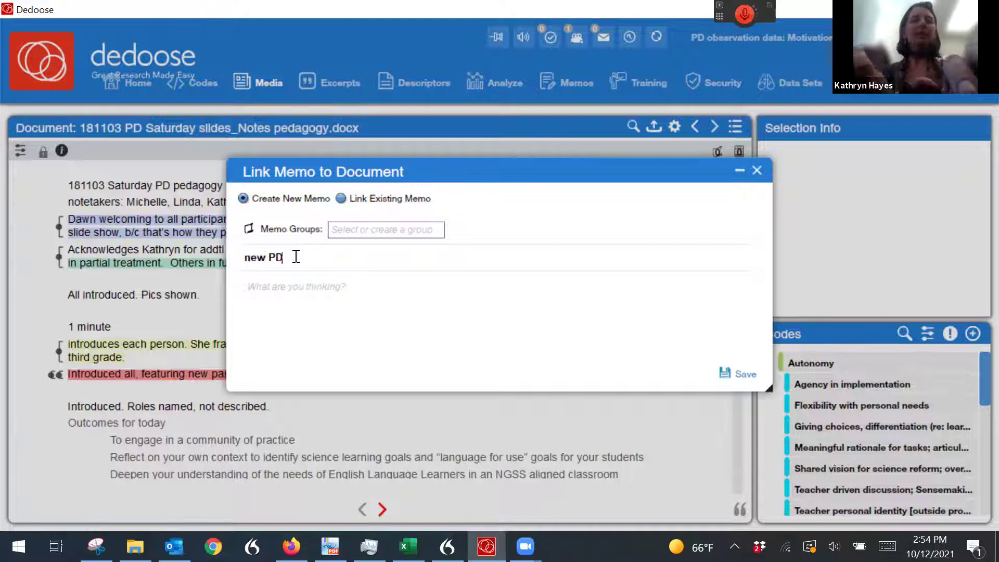
left_click(273, 288)
type("SHows how facili")
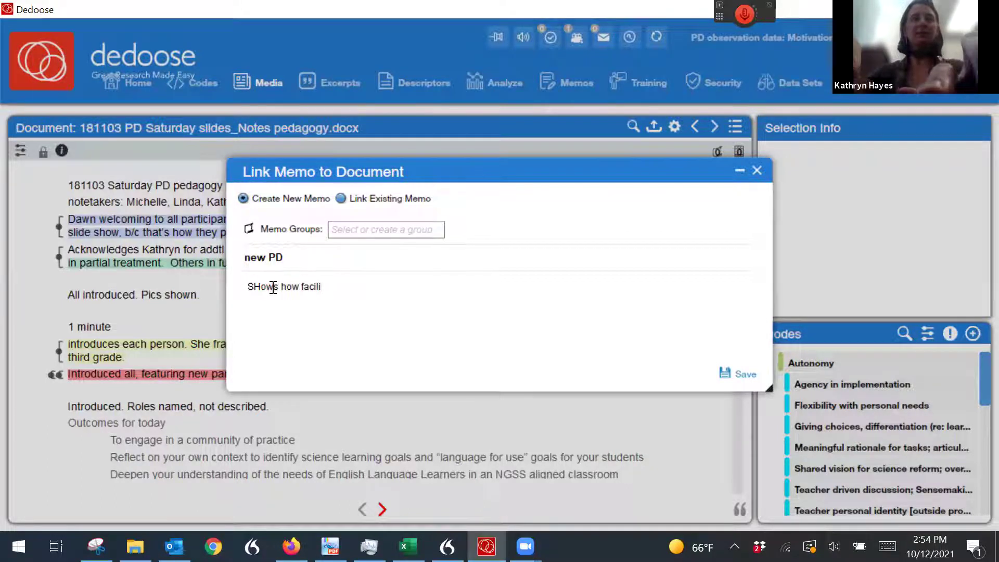
type("tators...")
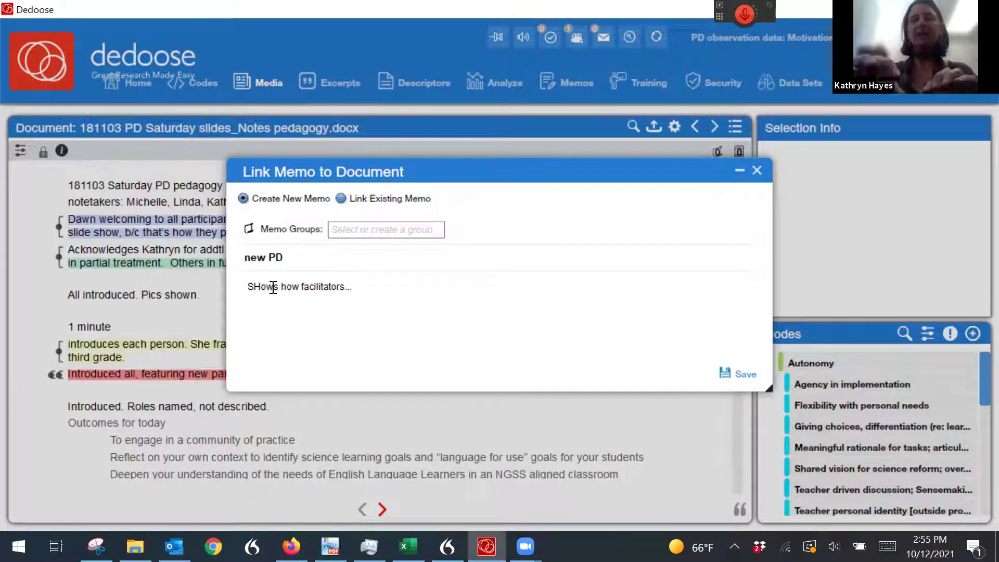
left_click(757, 170)
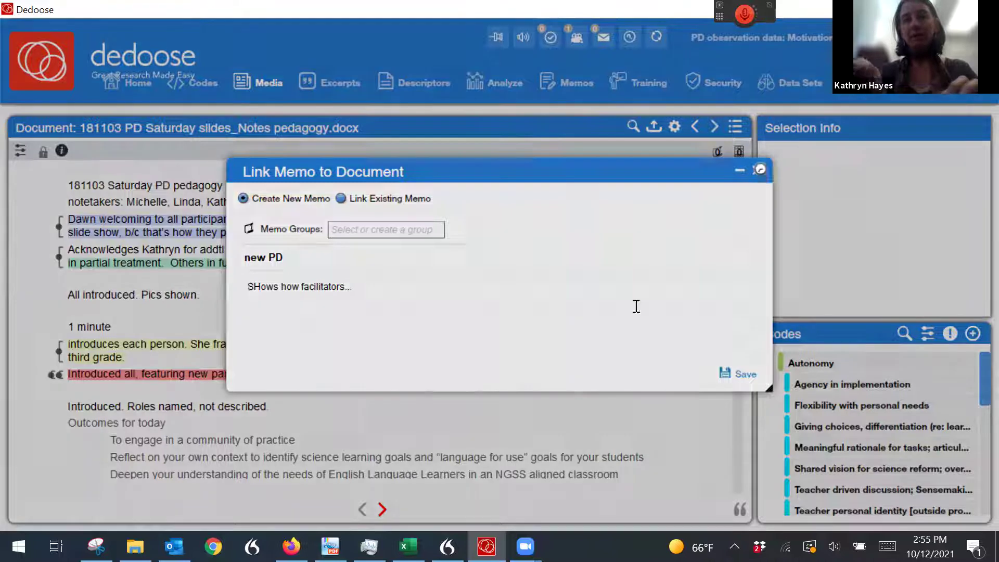
Step: Bring up a blank Link Memo to Code form for Agency in implementation
mouse_move(853, 382)
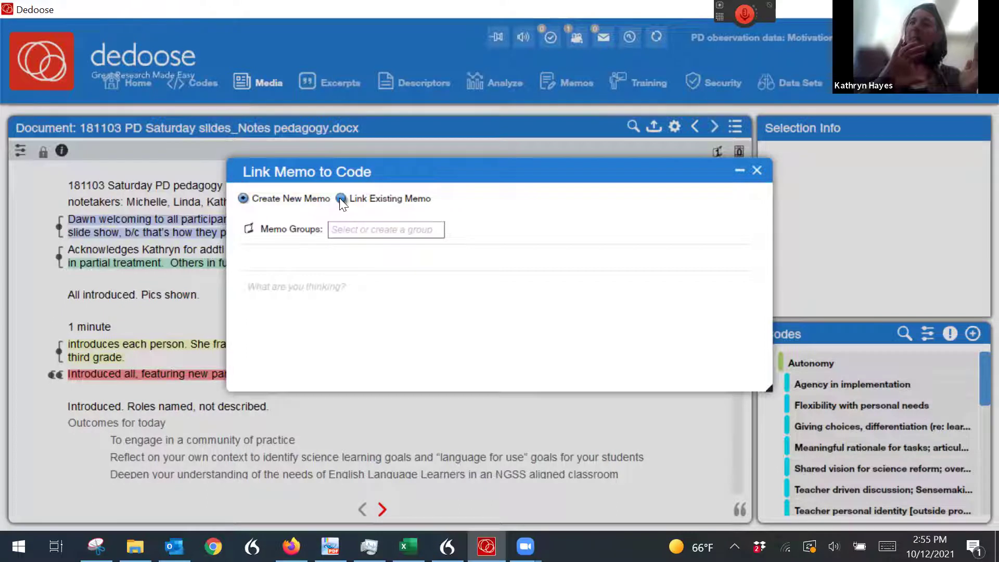
Step: Close the Link Memo to Code form without saving
left_click(757, 171)
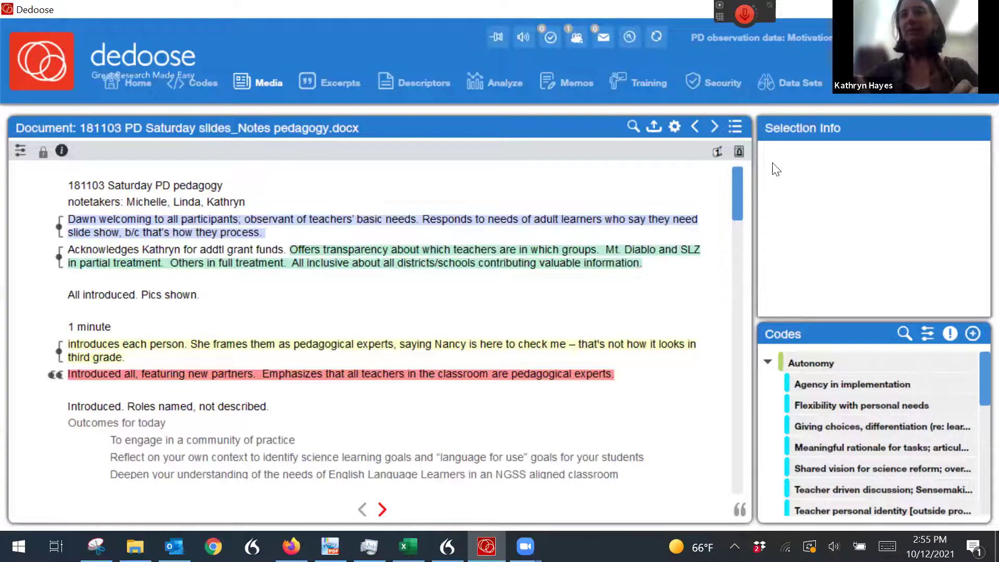